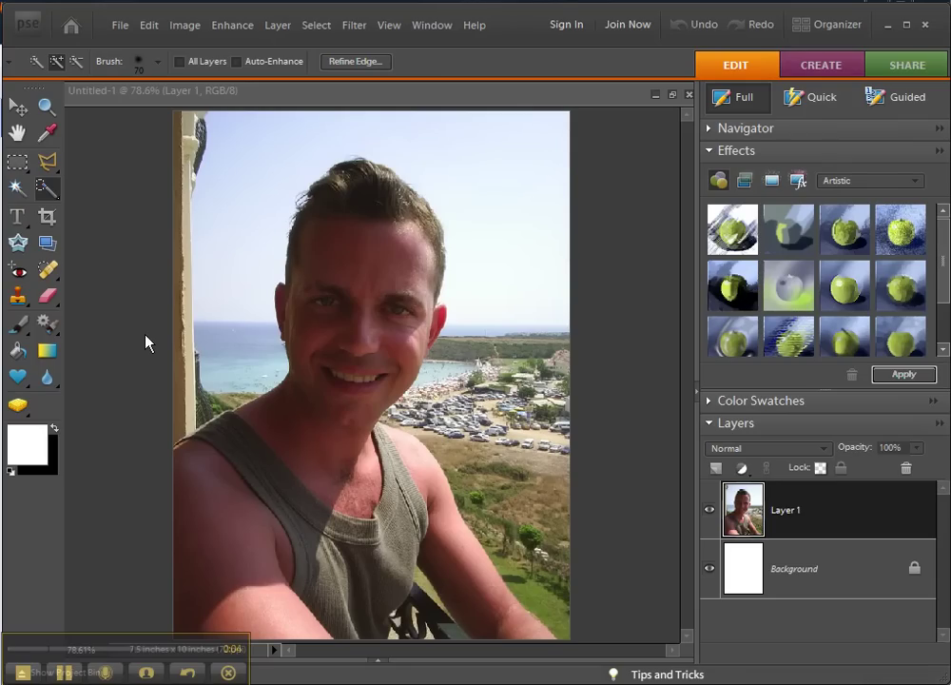
# - Pick the Quick Selection Tool, at brush size 70, from the selection tools flyout
pyautogui.click(45, 197)
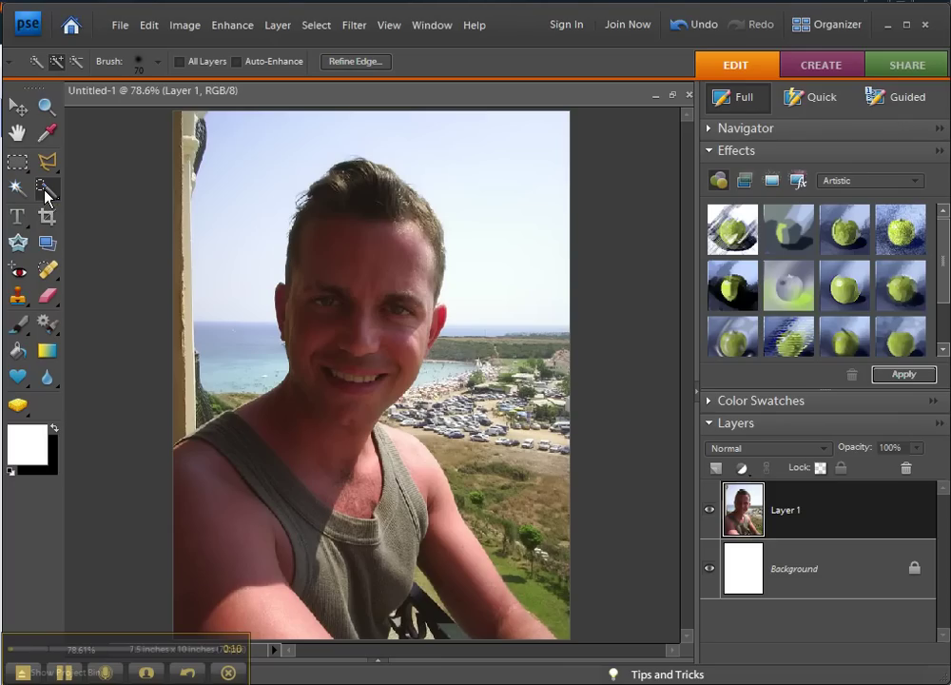
pyautogui.click(53, 193)
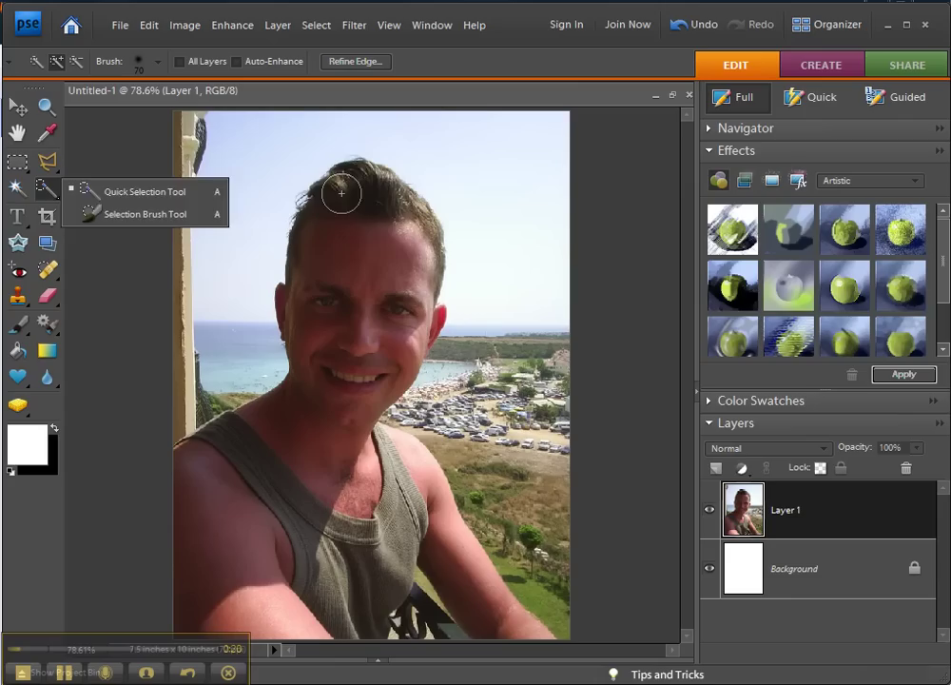
# - Paint a quick selection over the man's hair and body, then correct it around his right ear
pyautogui.click(341, 194)
pyautogui.moveTo(340, 186)
pyautogui.mouseDown()
pyautogui.moveTo(357, 223)
pyautogui.moveTo(356, 210)
pyautogui.moveTo(255, 195)
pyautogui.moveTo(314, 329)
pyautogui.moveTo(295, 521)
pyautogui.moveTo(391, 582)
pyautogui.moveTo(499, 627)
pyautogui.mouseUp()
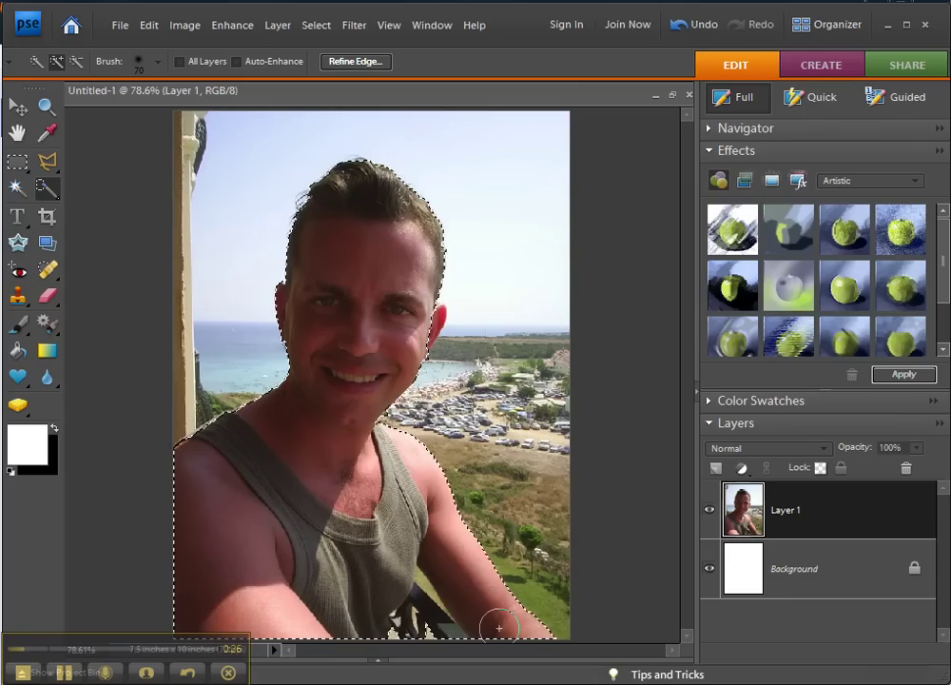
pyautogui.keyDown('alt'); pyautogui.click(439, 313); pyautogui.keyUp('alt')
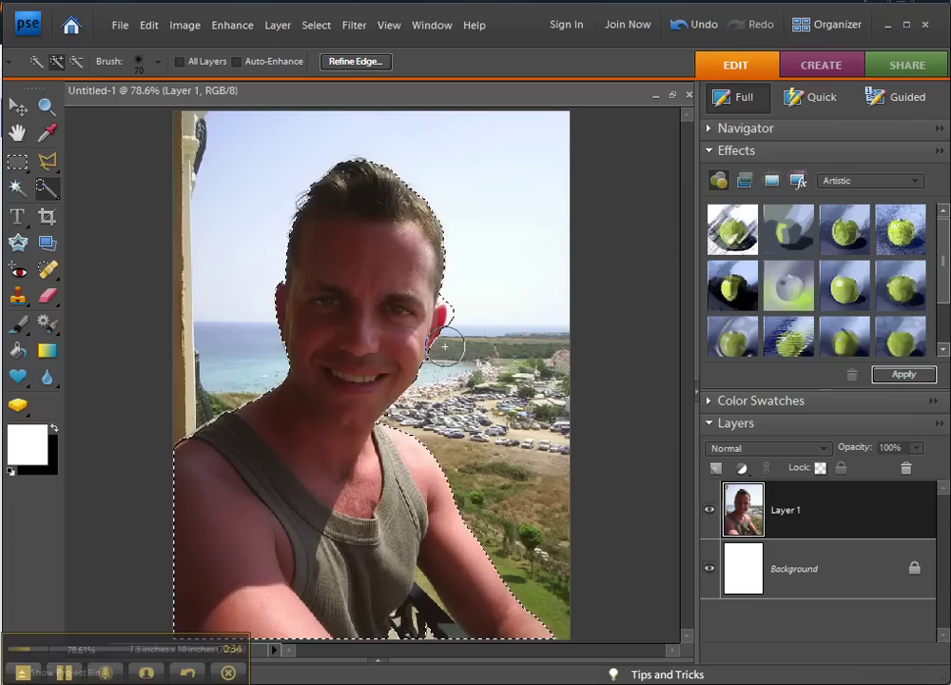
pyautogui.click(149, 27)
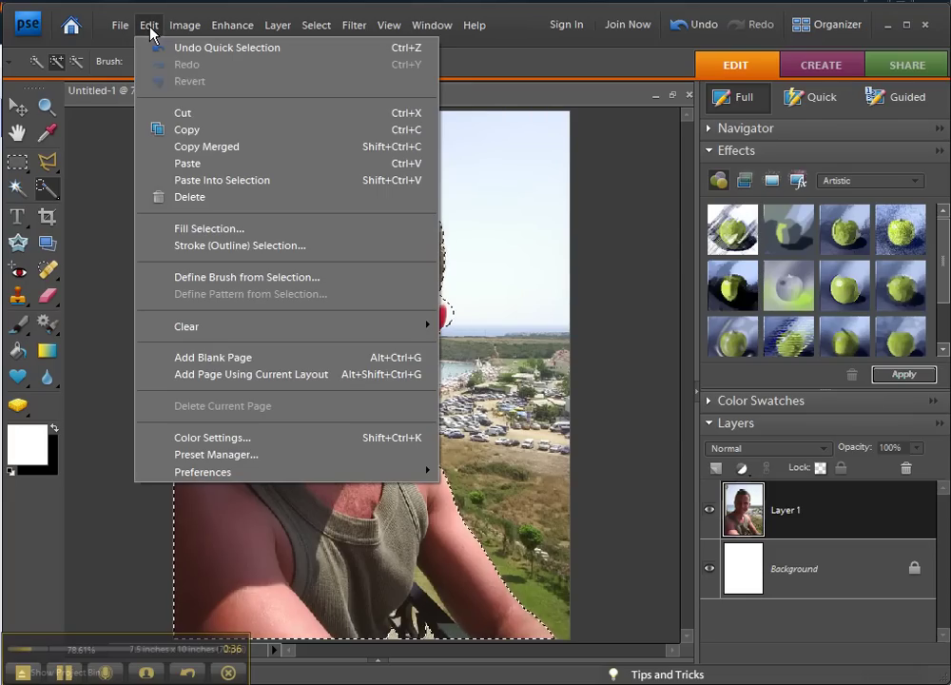
# - Copy the selected man and show the Project Bin with the sky and portrait photos
pyautogui.click(154, 130)
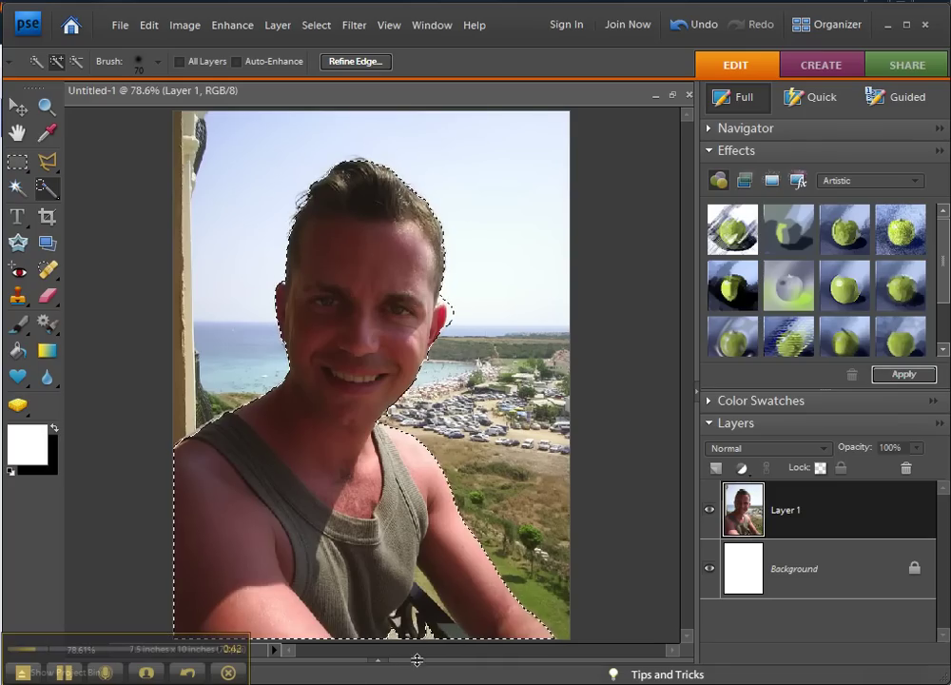
pyautogui.moveTo(417, 659); pyautogui.dragTo(439, 532)
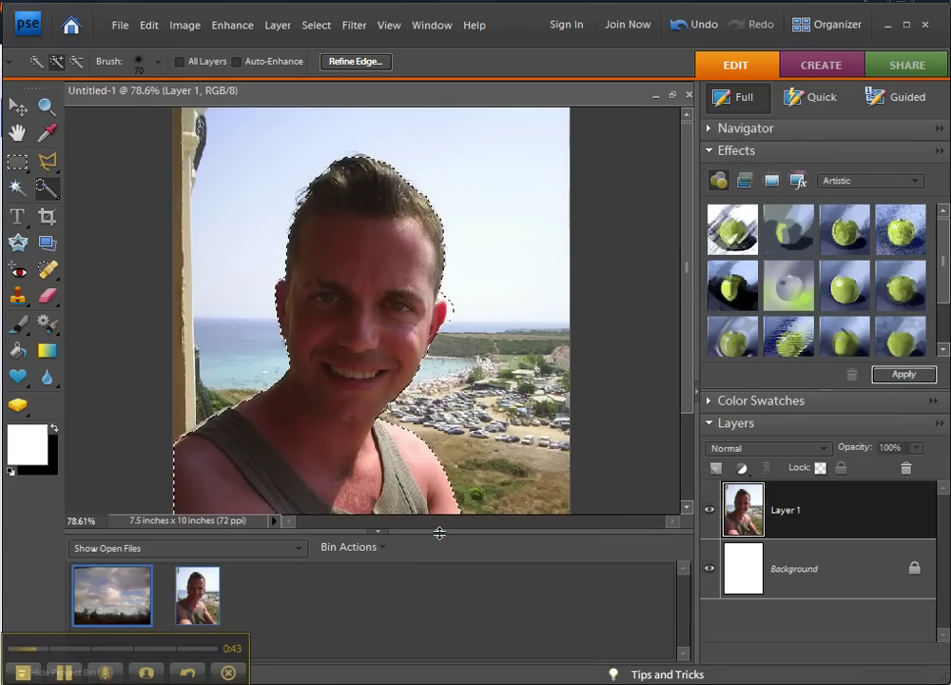
# - Open the cloudy sky photo and paste the man into it as Layer 1
pyautogui.doubleClick(124, 601)
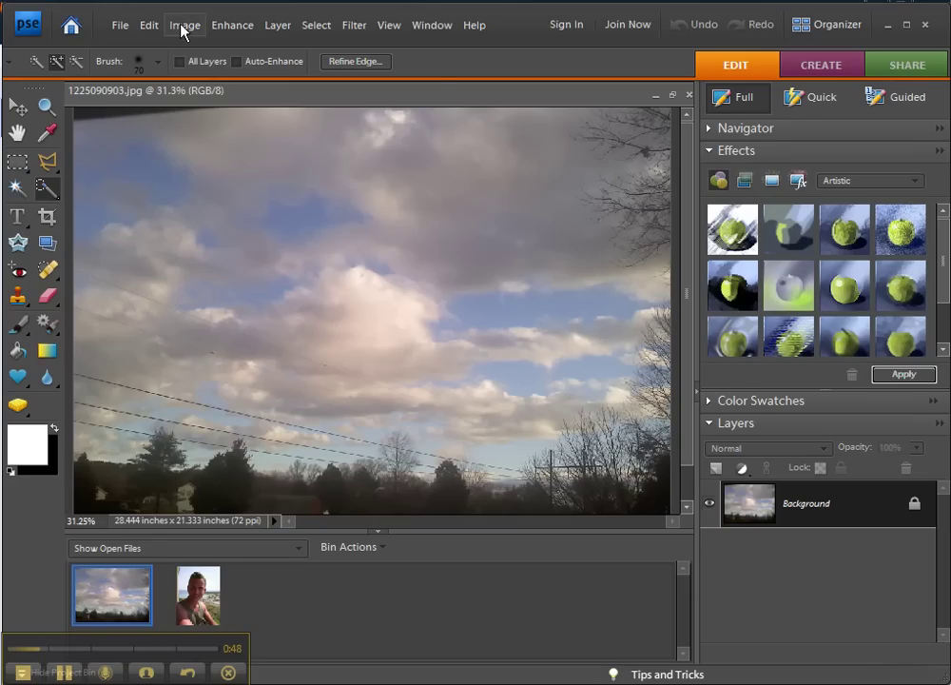
pyautogui.click(148, 25)
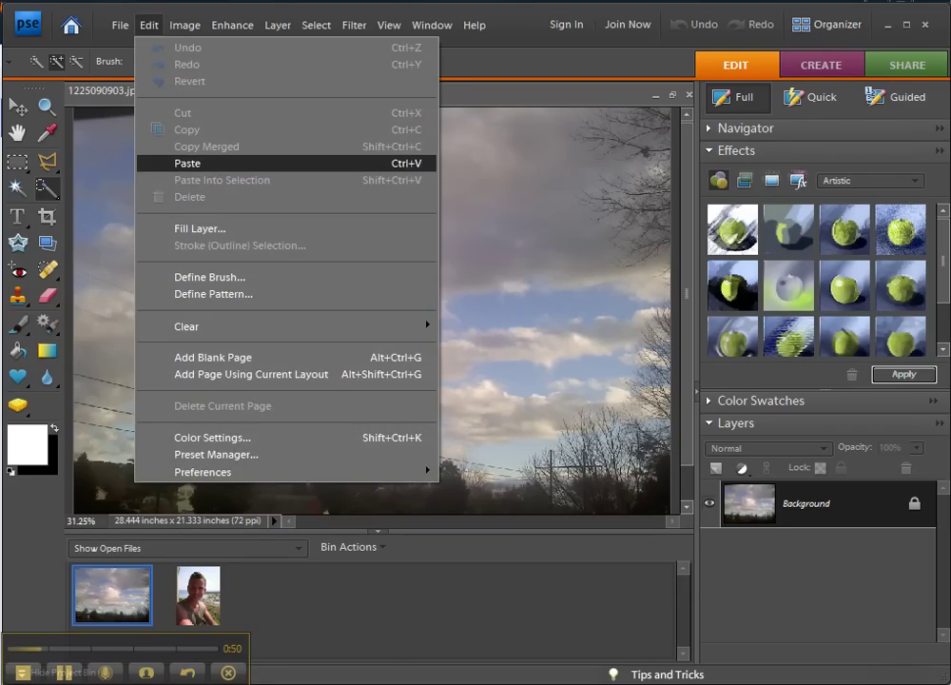
pyautogui.click(188, 163)
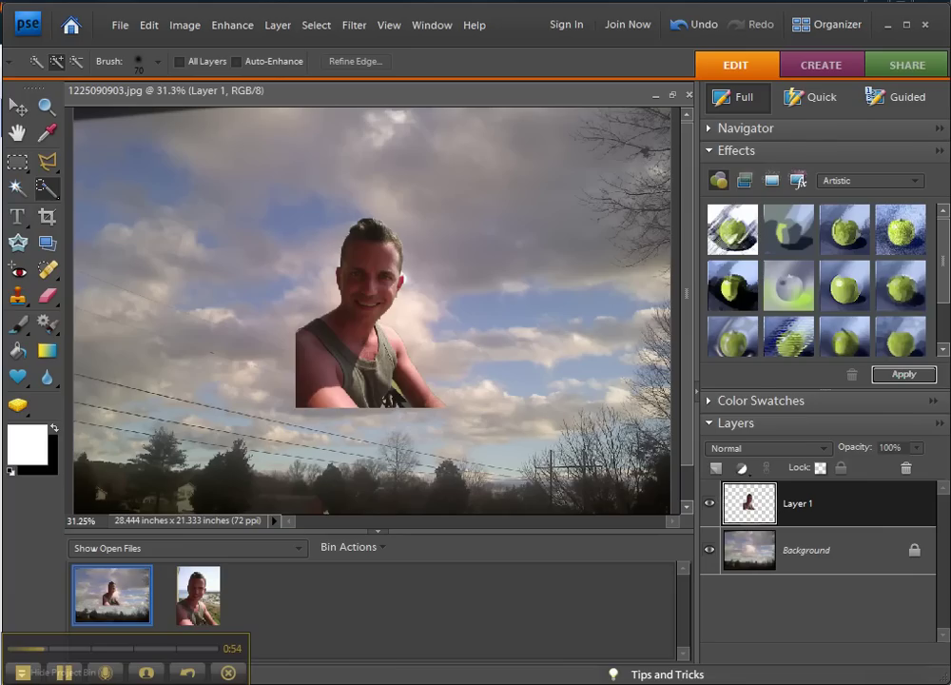
# - Scale the pasted man up to 235.3% with the Move tool and commit
pyautogui.click(17, 104)
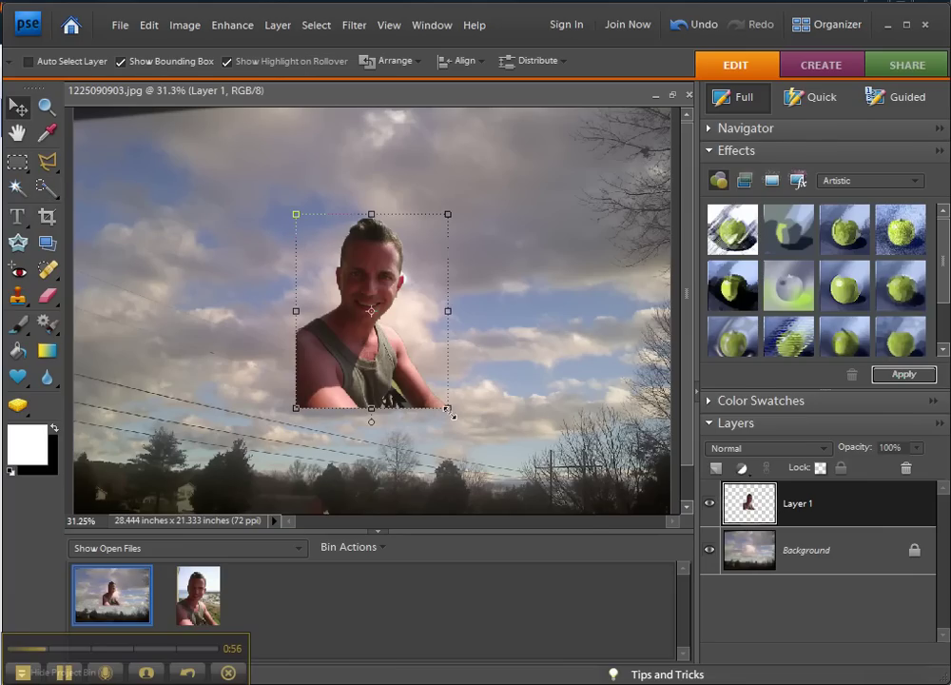
pyautogui.moveTo(447, 408); pyautogui.dragTo(609, 523)
pyautogui.moveTo(294, 178); pyautogui.dragTo(180, 108)
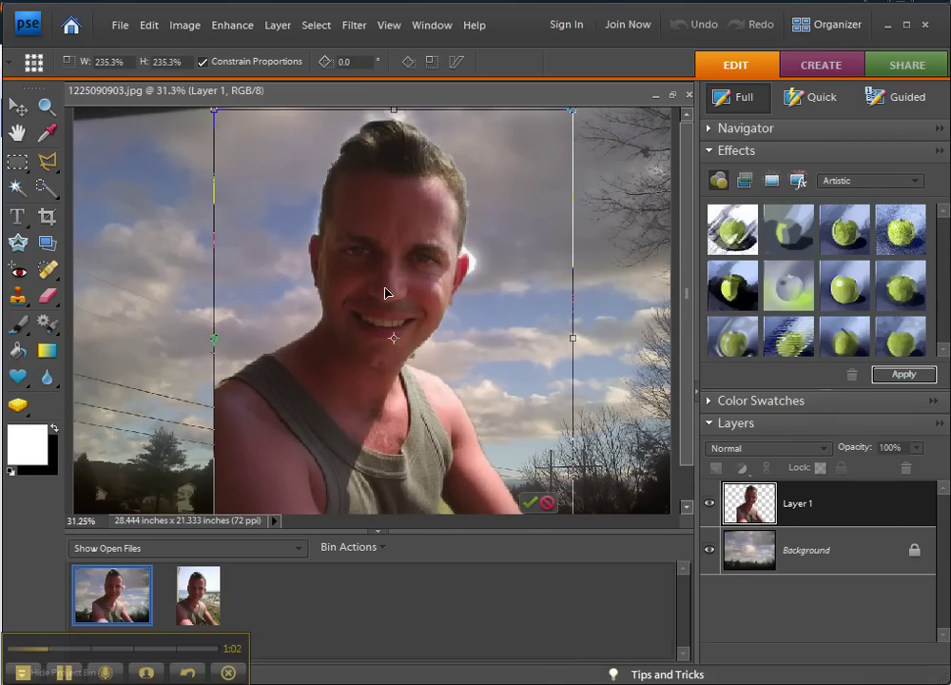
pyautogui.scroll(-1, 409, 205)
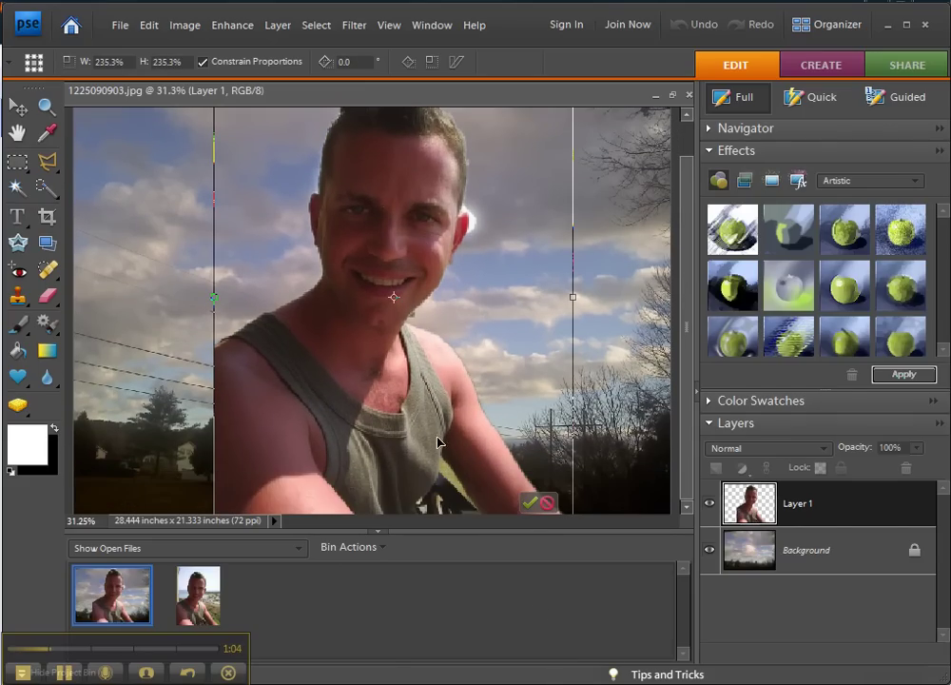
pyautogui.click(530, 504)
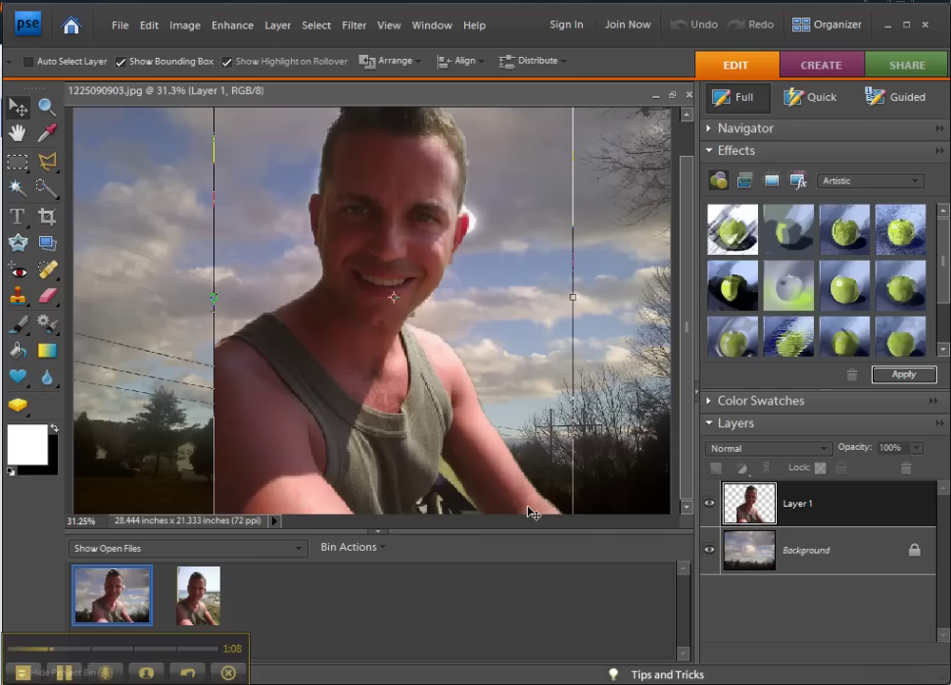
# - In the portrait, refine the man's selection edge to 2.8 px feather and -27% contraction
pyautogui.click(198, 604)
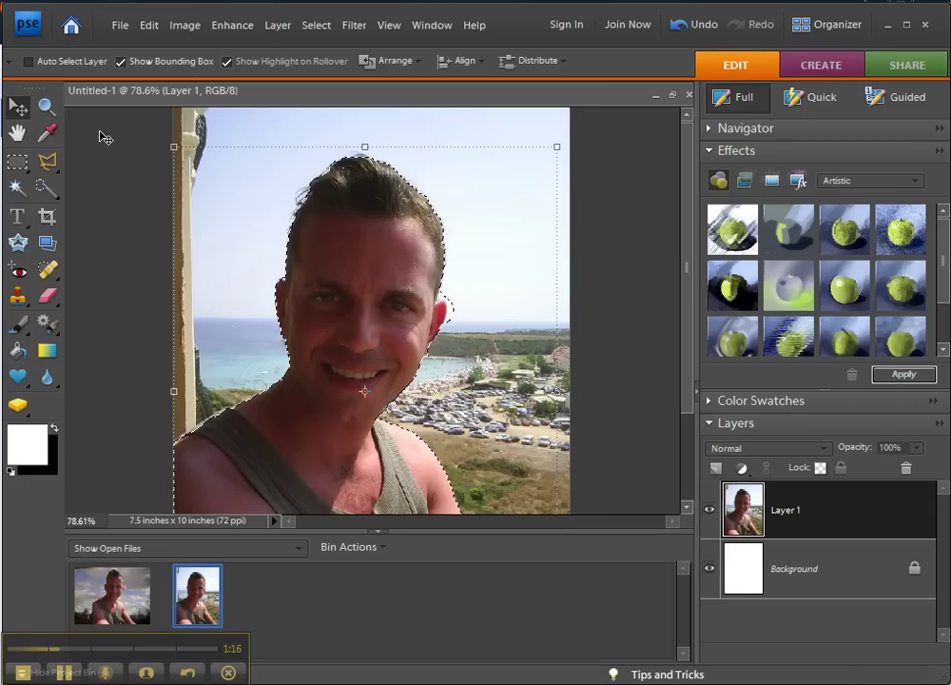
pyautogui.click(46, 191)
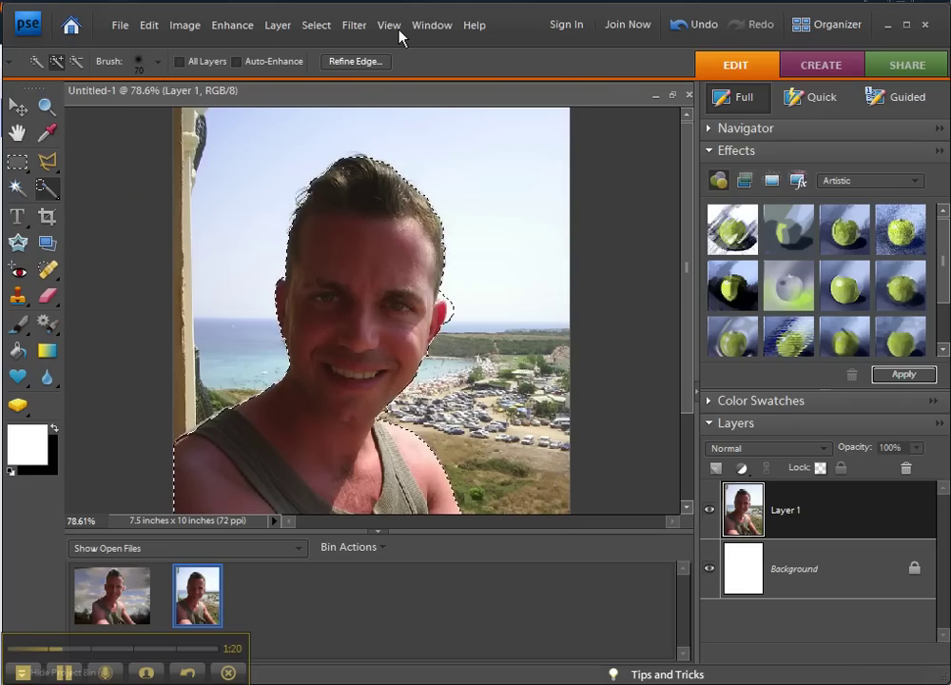
pyautogui.click(354, 62)
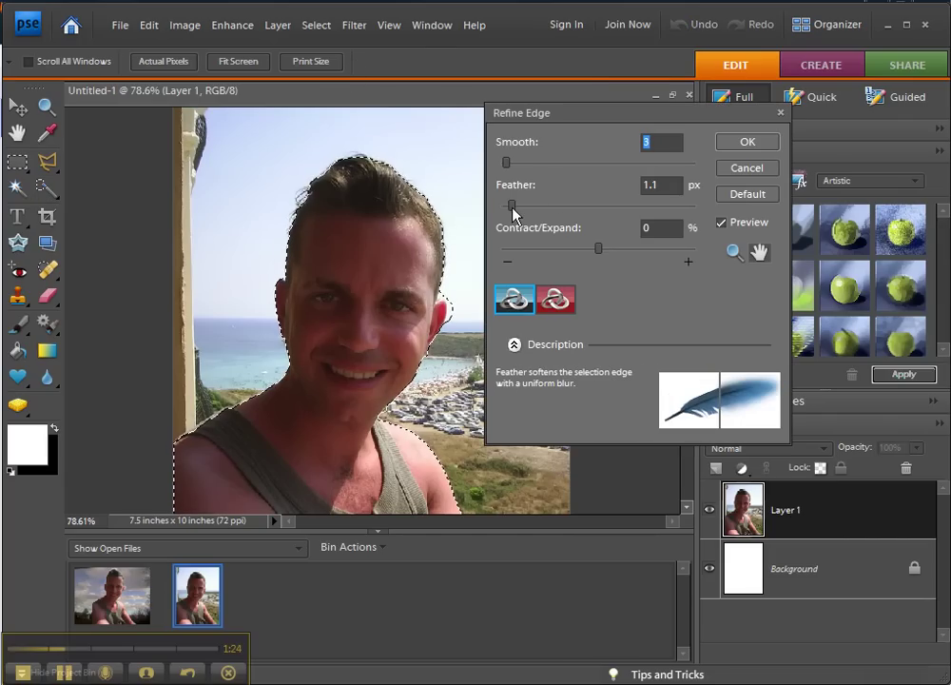
pyautogui.moveTo(549, 212); pyautogui.dragTo(597, 210)
pyautogui.moveTo(655, 208); pyautogui.dragTo(708, 209)
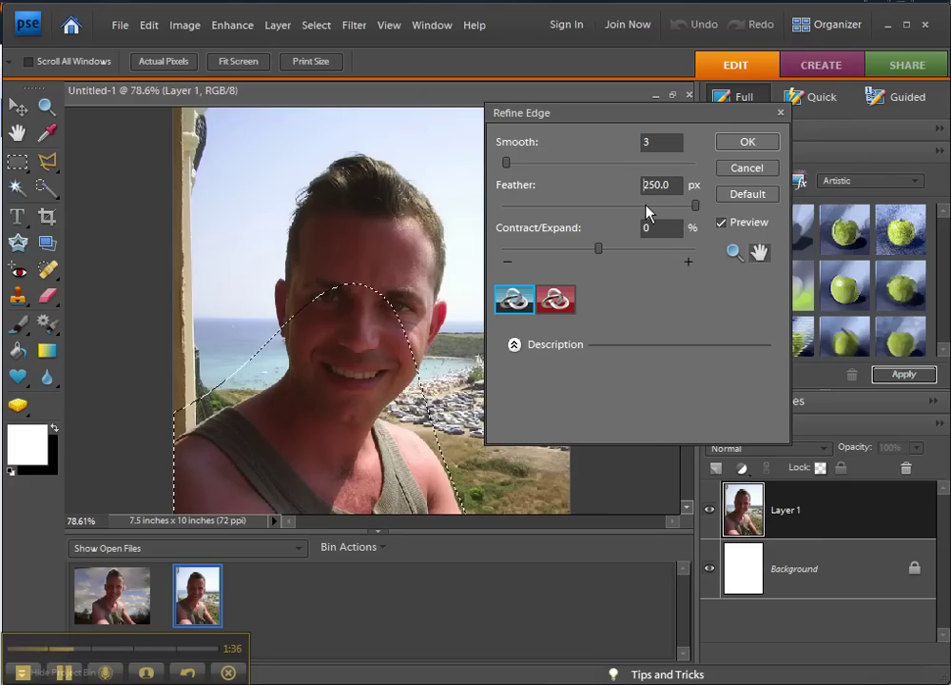
pyautogui.moveTo(672, 215); pyautogui.dragTo(530, 207)
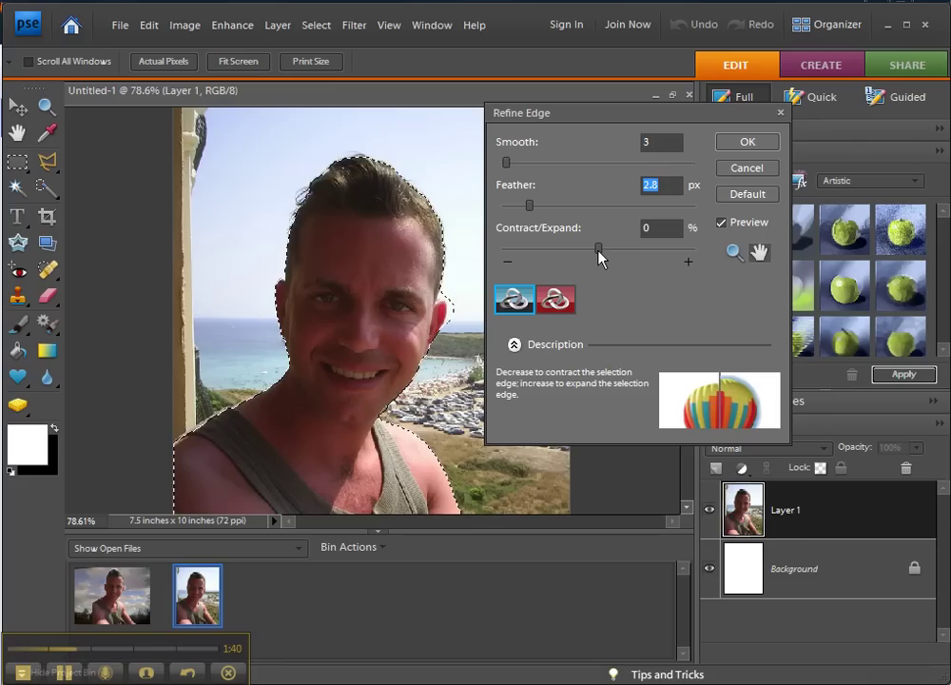
pyautogui.click(648, 252)
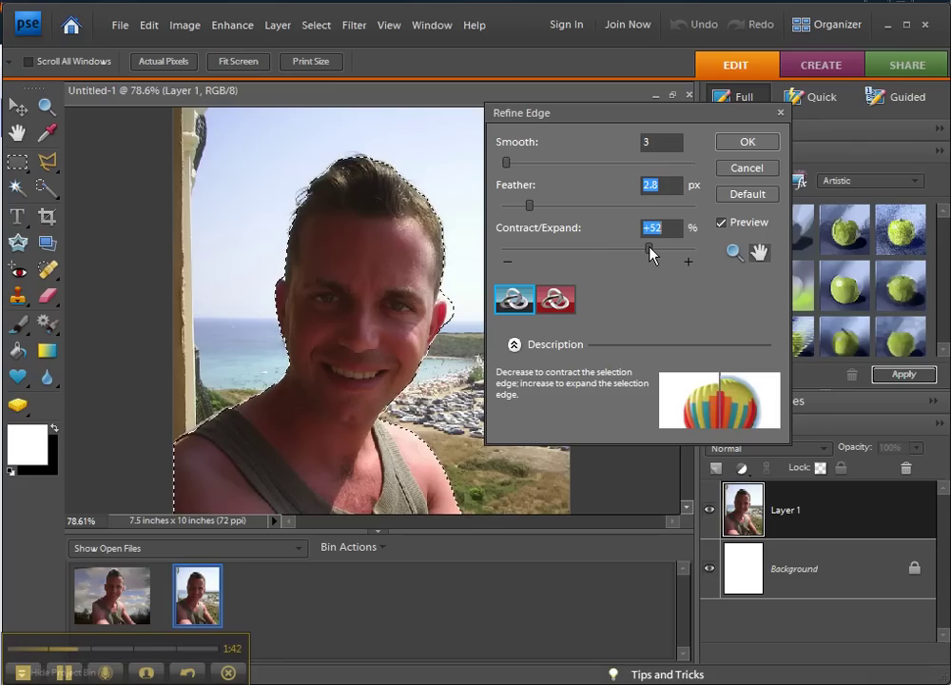
pyautogui.moveTo(650, 252); pyautogui.dragTo(573, 250)
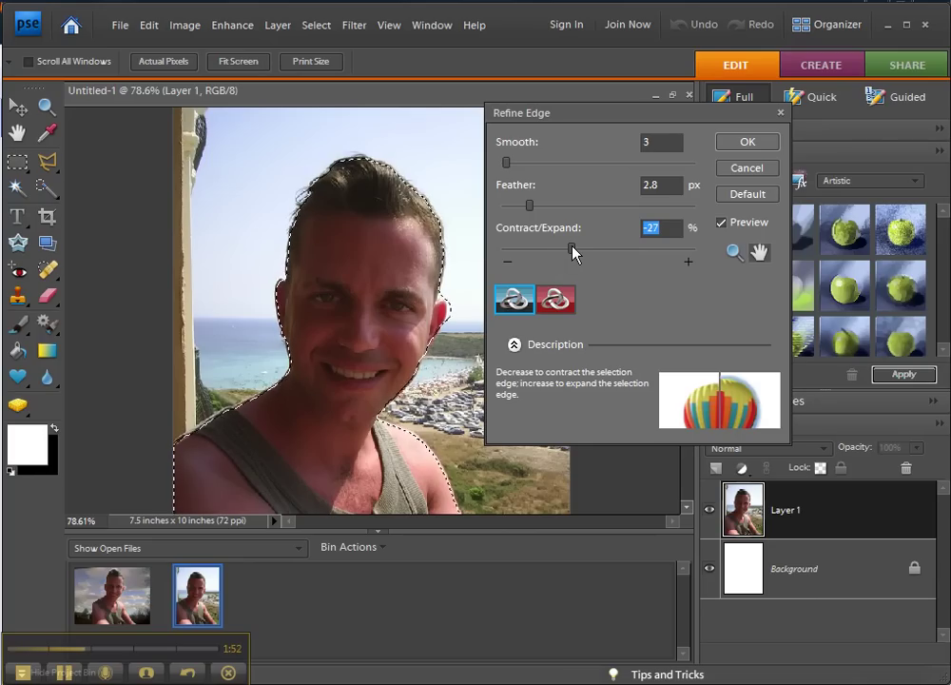
pyautogui.click(747, 143)
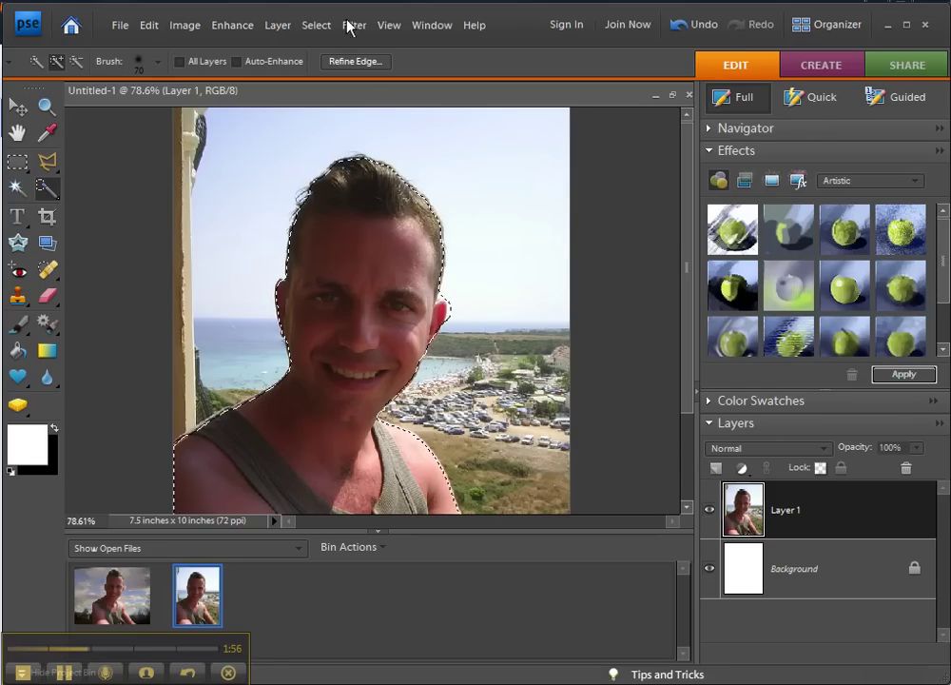
# - Invert the selection and delete the beach and sky from Layer 1
pyautogui.click(323, 28)
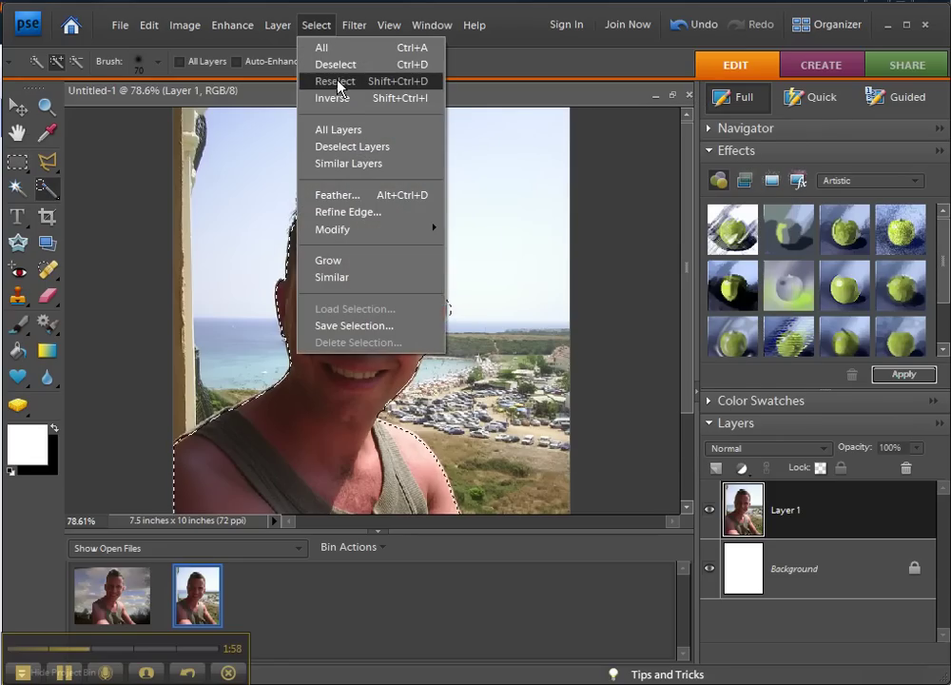
pyautogui.click(333, 98)
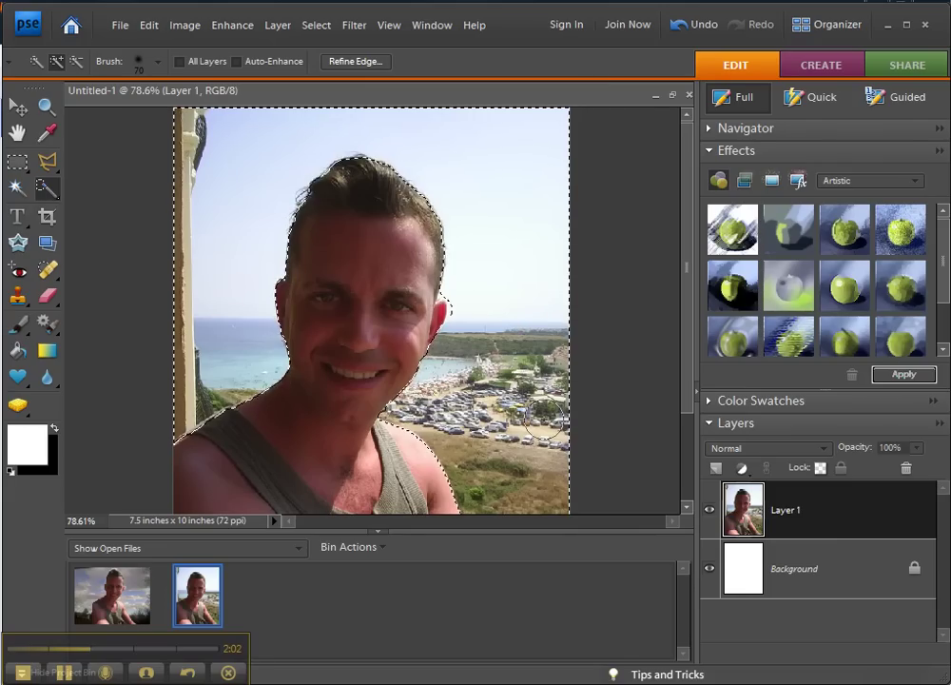
pyautogui.press('Delete')
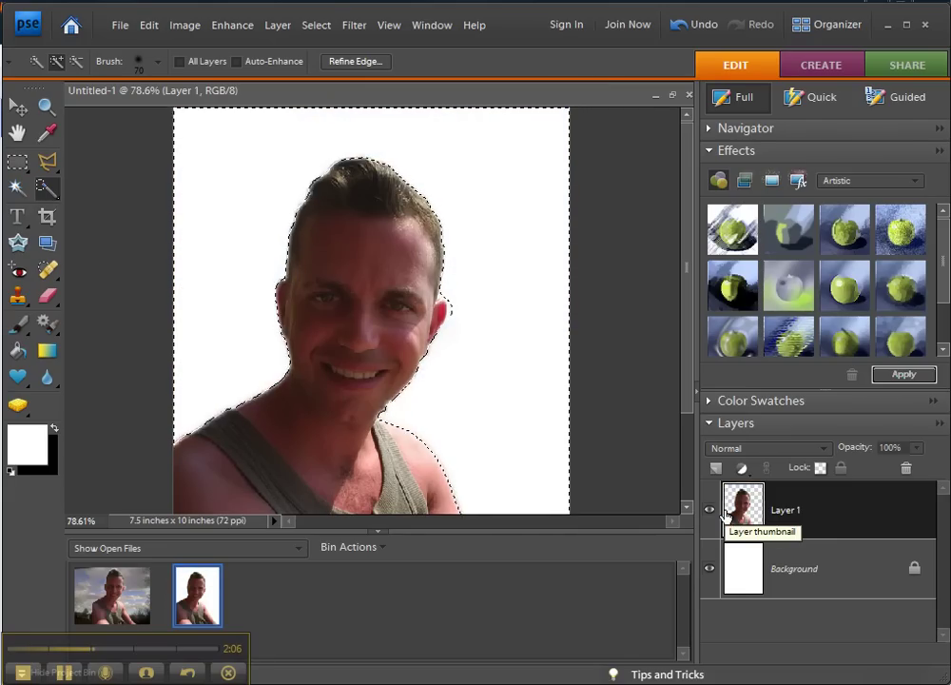
pyautogui.click(372, 64)
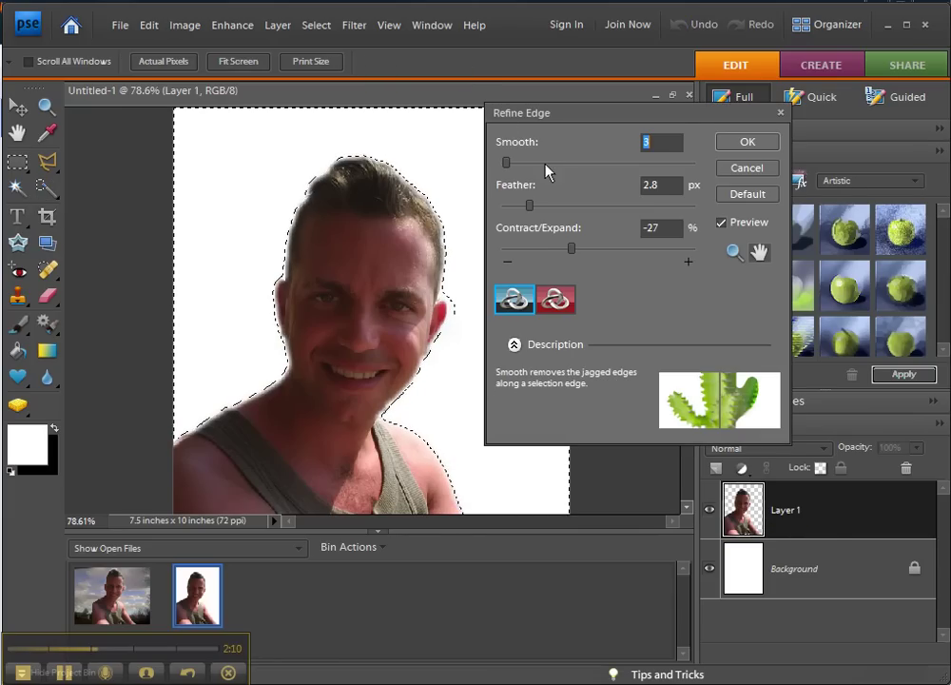
pyautogui.click(542, 164)
pyautogui.click(595, 164)
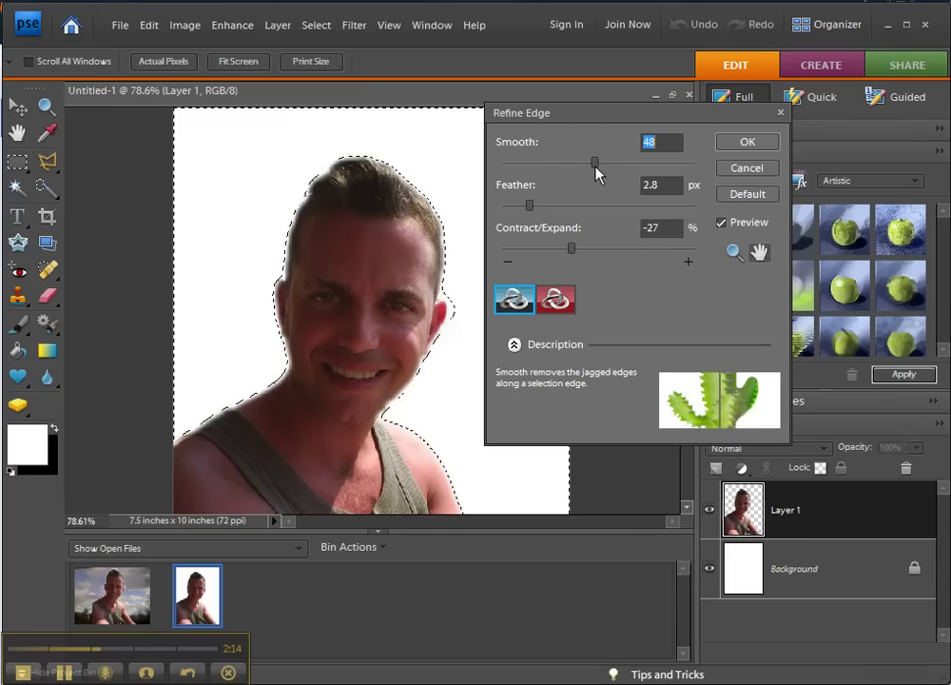
pyautogui.moveTo(531, 207)
pyautogui.mouseDown()
pyautogui.moveTo(605, 217)
pyautogui.moveTo(524, 214)
pyautogui.mouseUp()
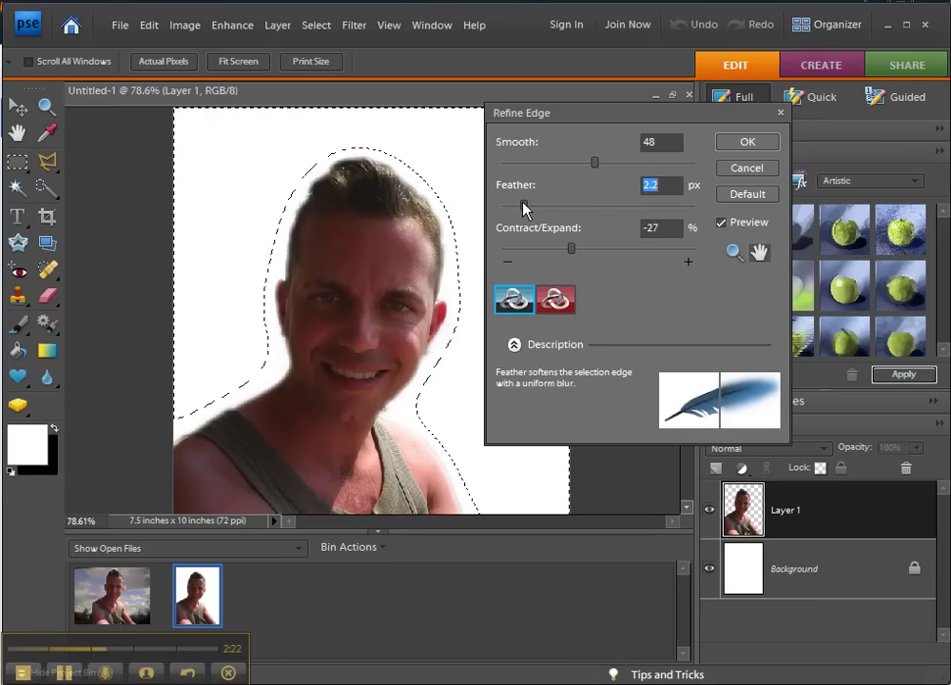
pyautogui.click(748, 169)
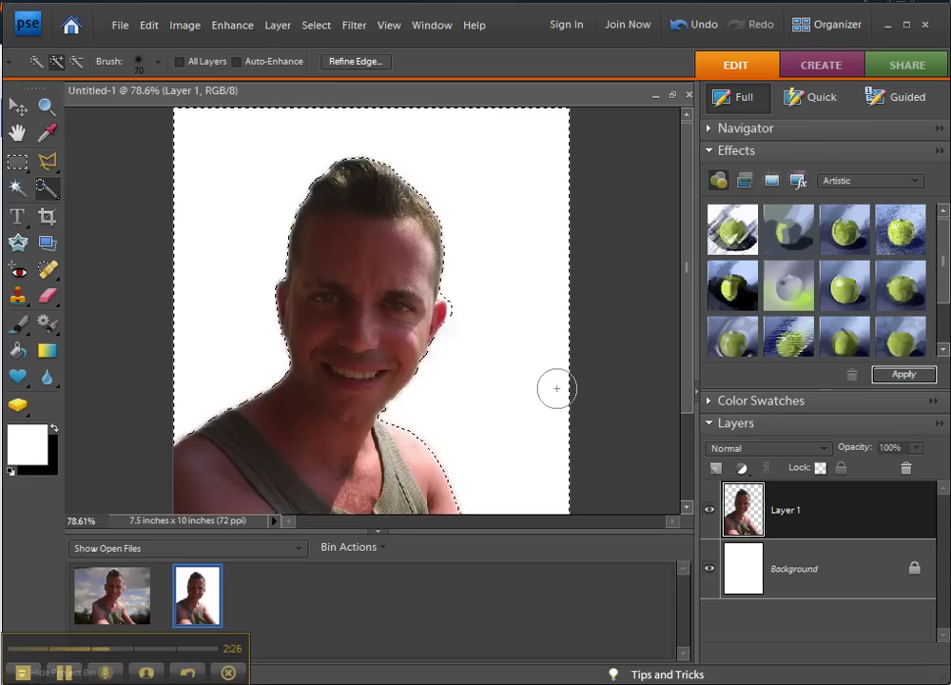
# - Hide the Background, zoom in, erase the fringe at the ear and cheek, then deselect
pyautogui.click(708, 569)
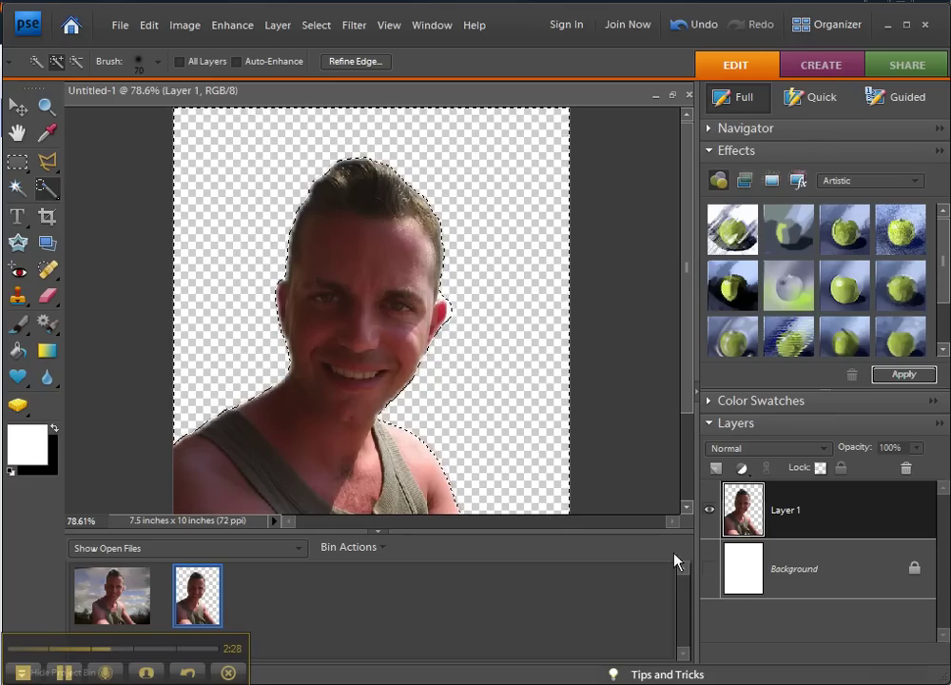
pyautogui.click(46, 297)
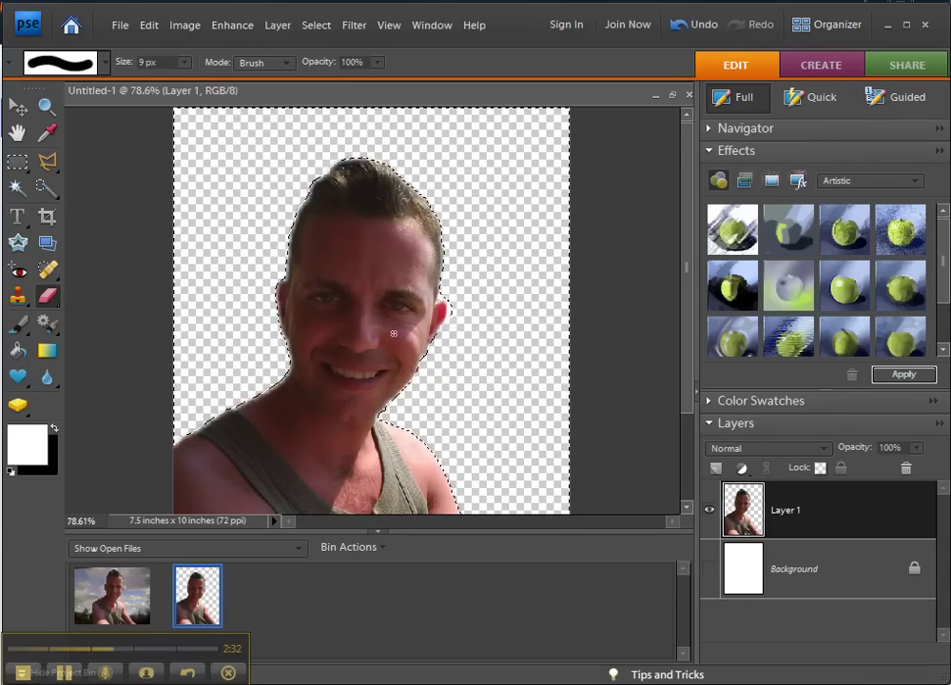
pyautogui.press('z')
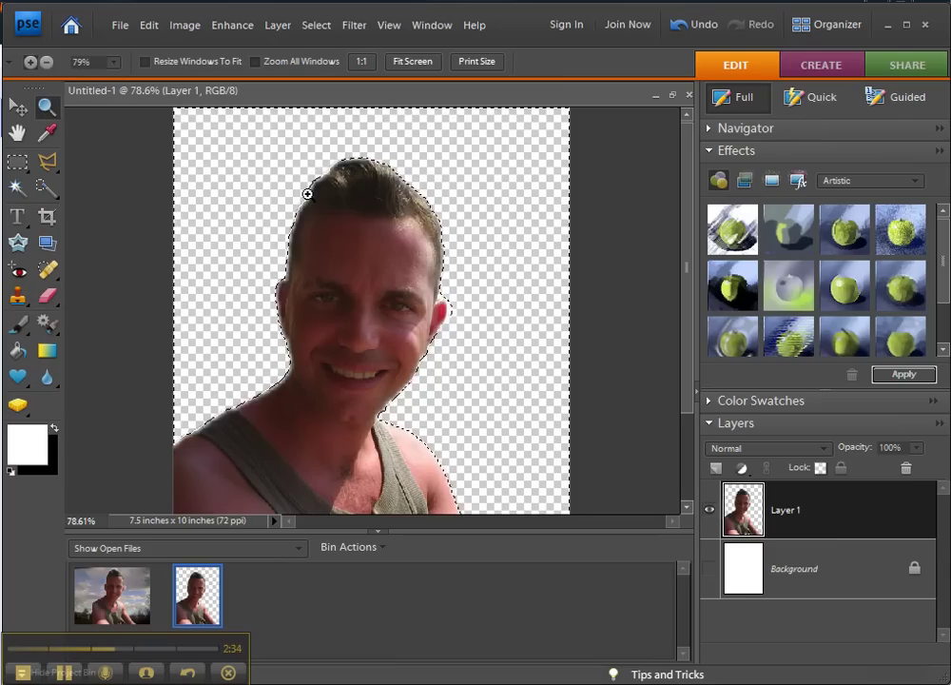
pyautogui.moveTo(418, 245); pyautogui.dragTo(485, 387)
pyautogui.click(47, 295)
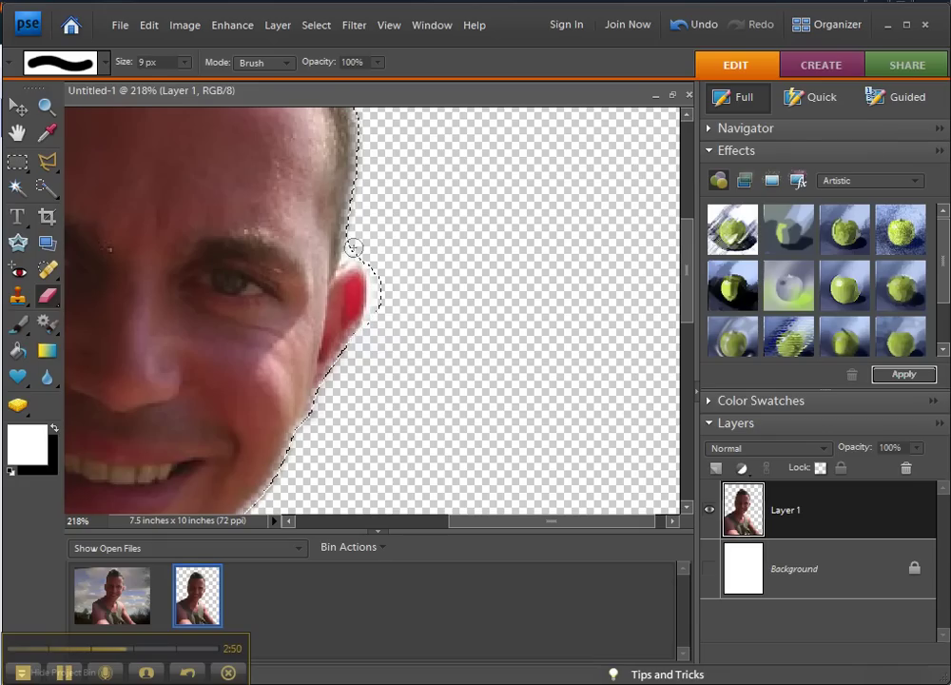
pyautogui.hotkey('ctrl', 'd')
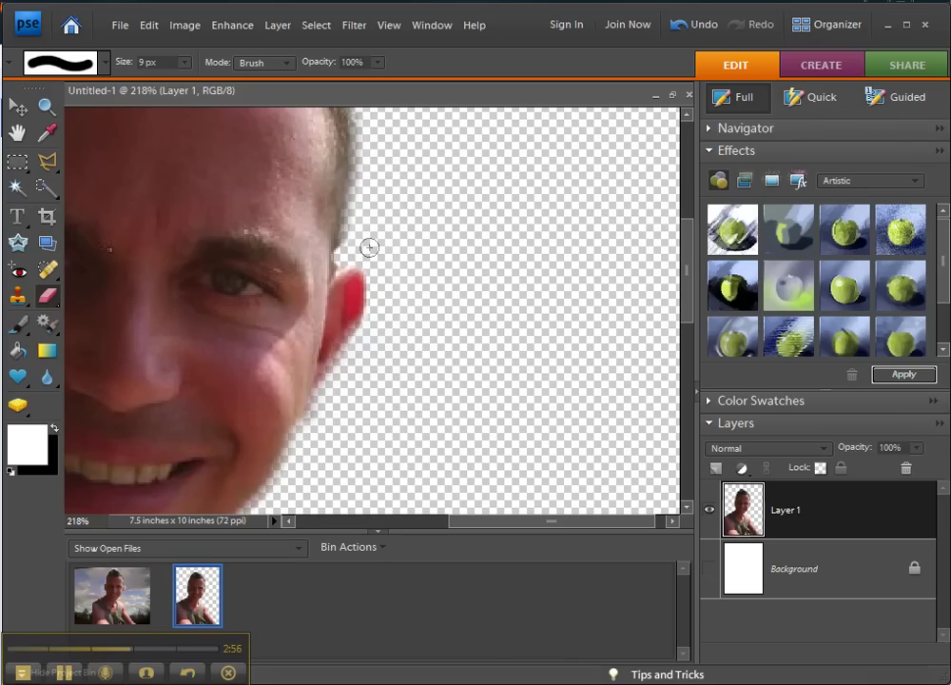
# - Float the cut-out document and 1225090903.jpg as side-by-side windows
pyautogui.click(673, 95)
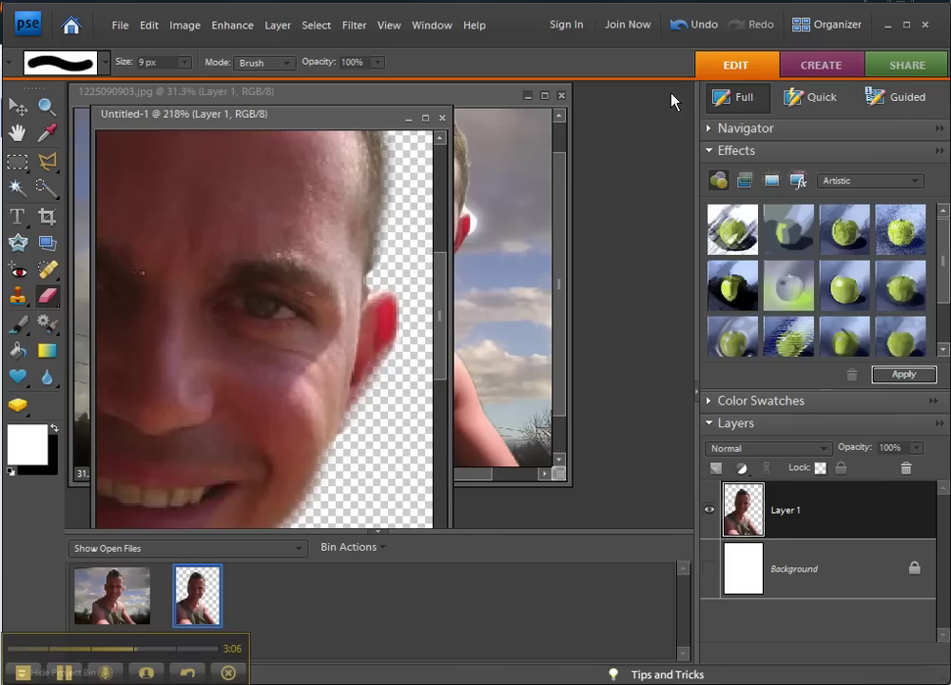
pyautogui.moveTo(490, 98); pyautogui.dragTo(609, 136)
pyautogui.click(305, 119)
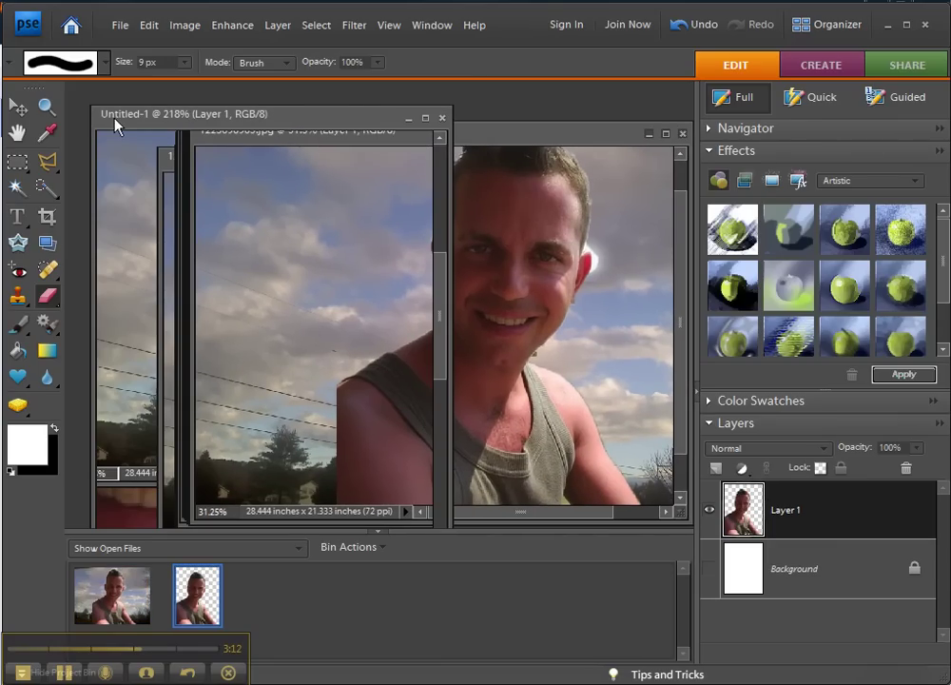
pyautogui.click(567, 139)
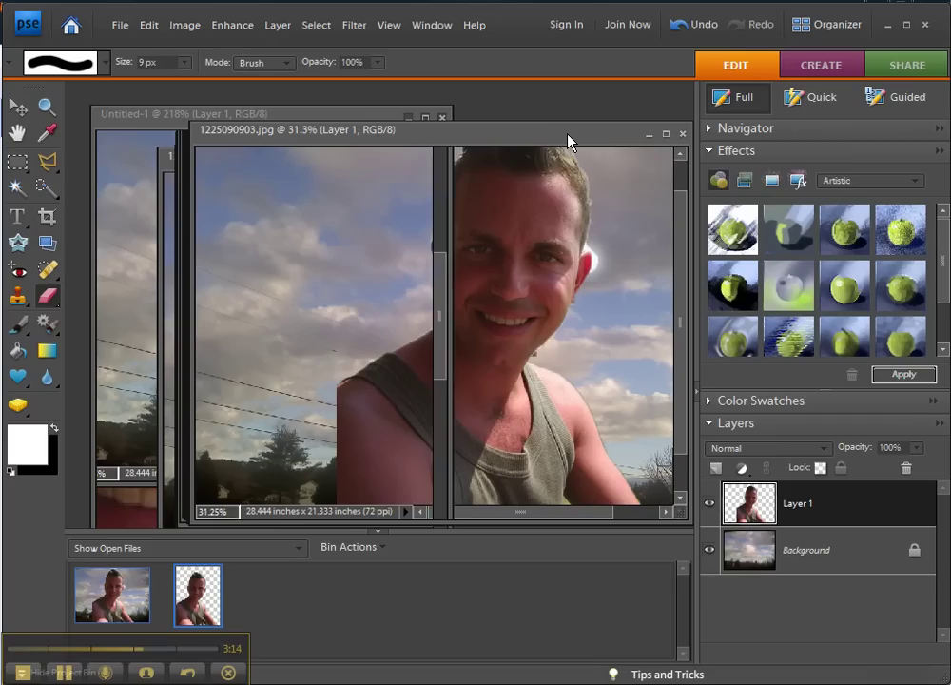
pyautogui.doubleClick(137, 115)
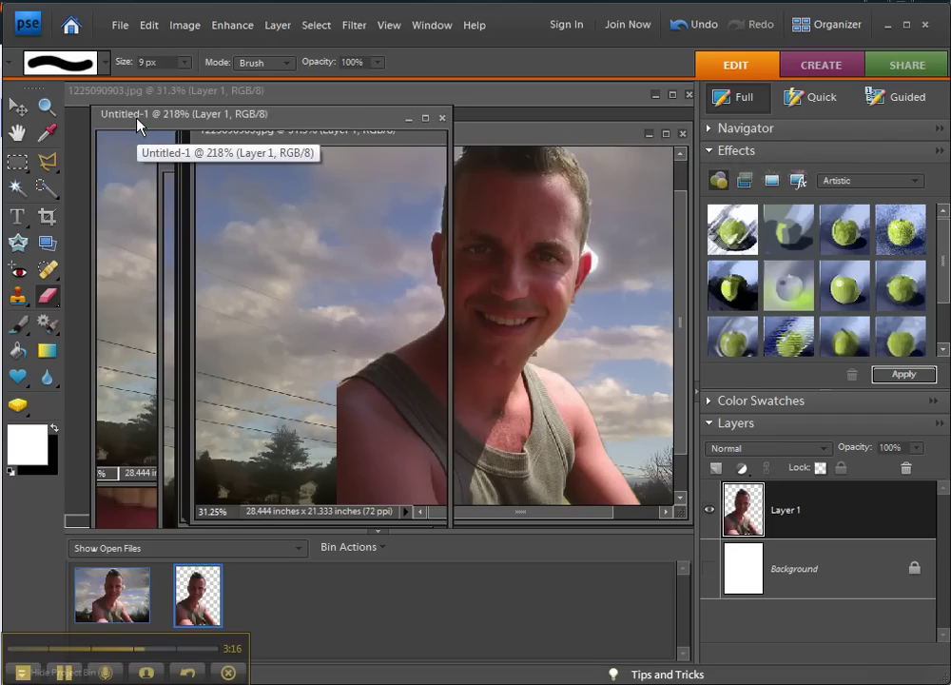
pyautogui.click(673, 99)
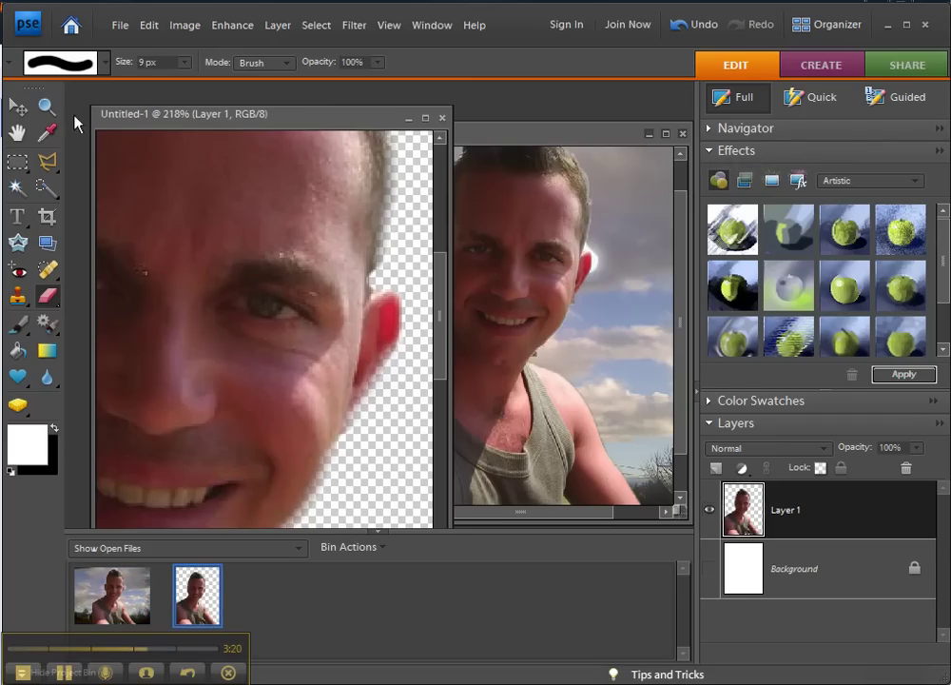
pyautogui.click(17, 108)
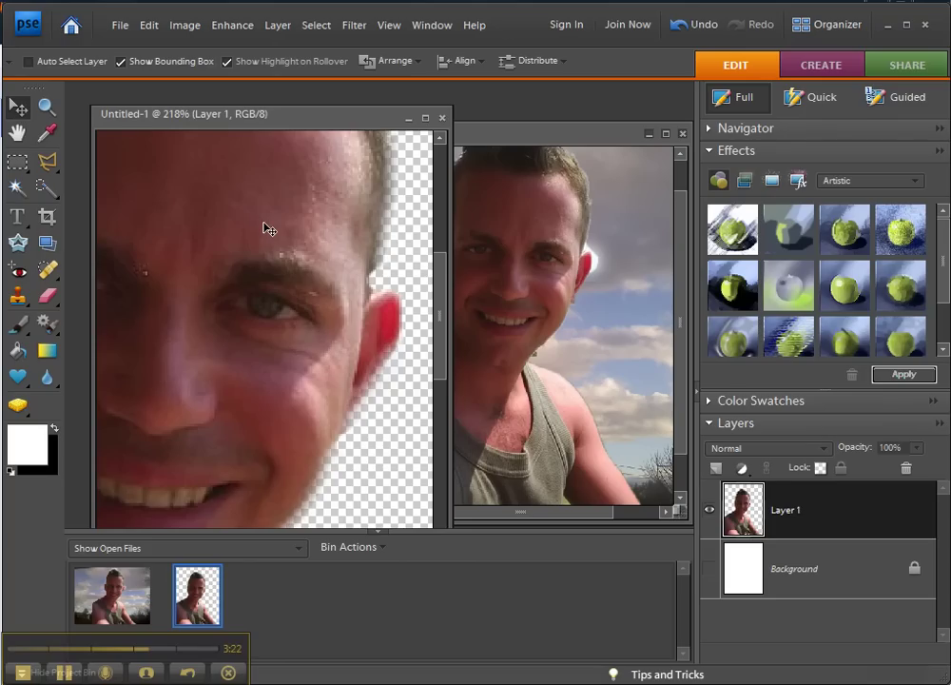
# - Drag the refined cut-out into 1225090903.jpg as Layer 2 and delete the old Layer 1
pyautogui.moveTo(648, 317); pyautogui.dragTo(648, 317)
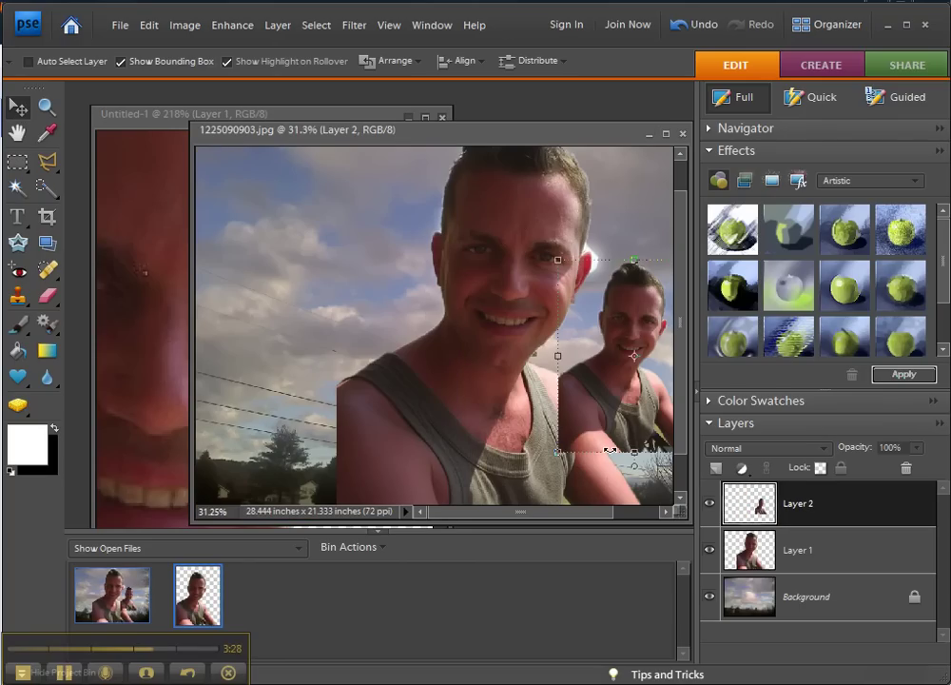
pyautogui.click(817, 554)
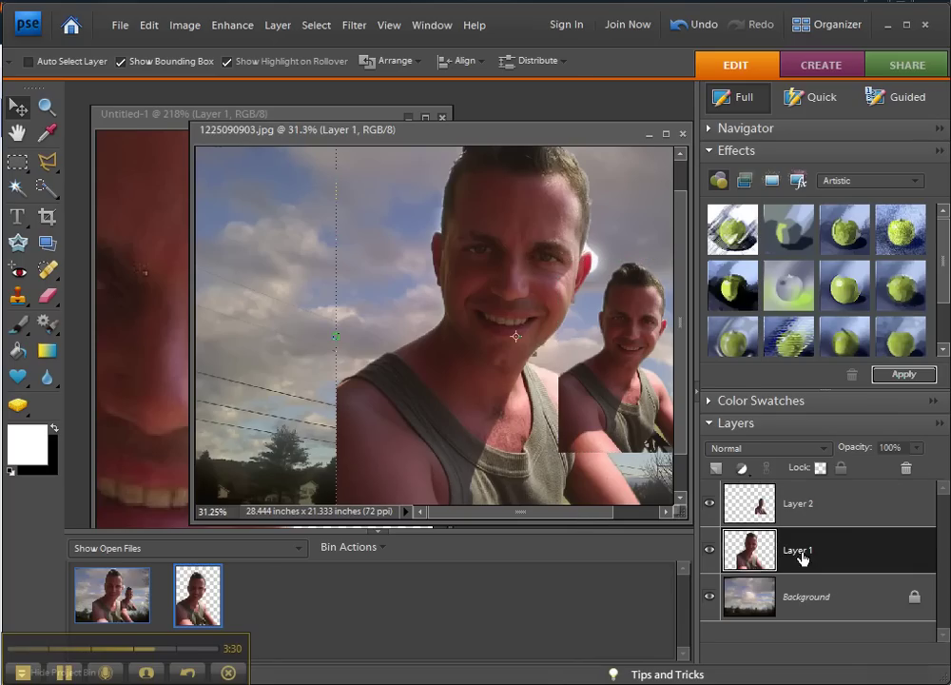
pyautogui.rightClick(810, 552)
pyautogui.click(856, 307)
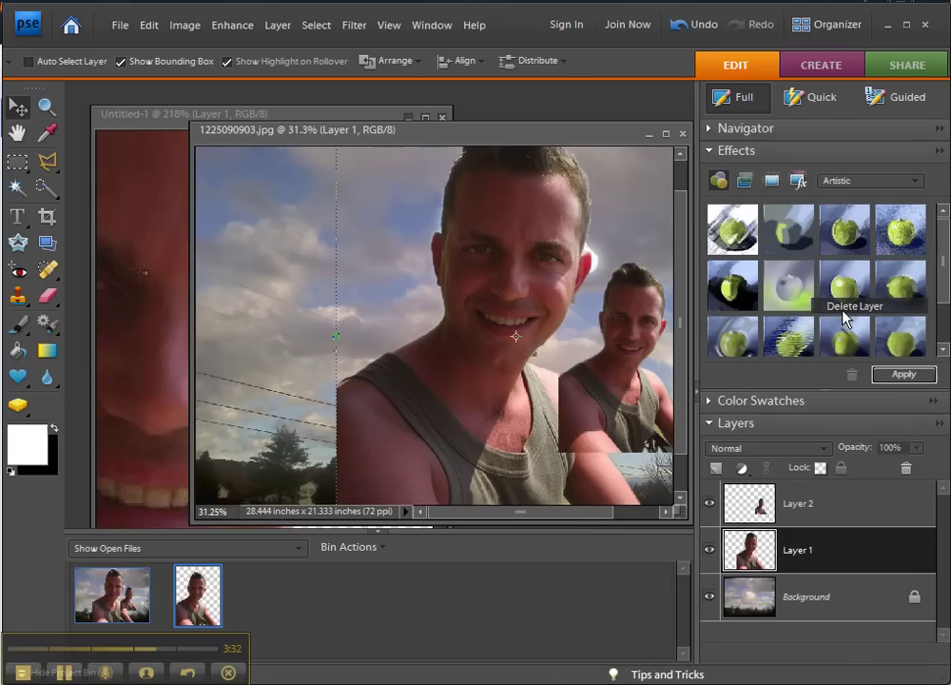
pyautogui.click(423, 283)
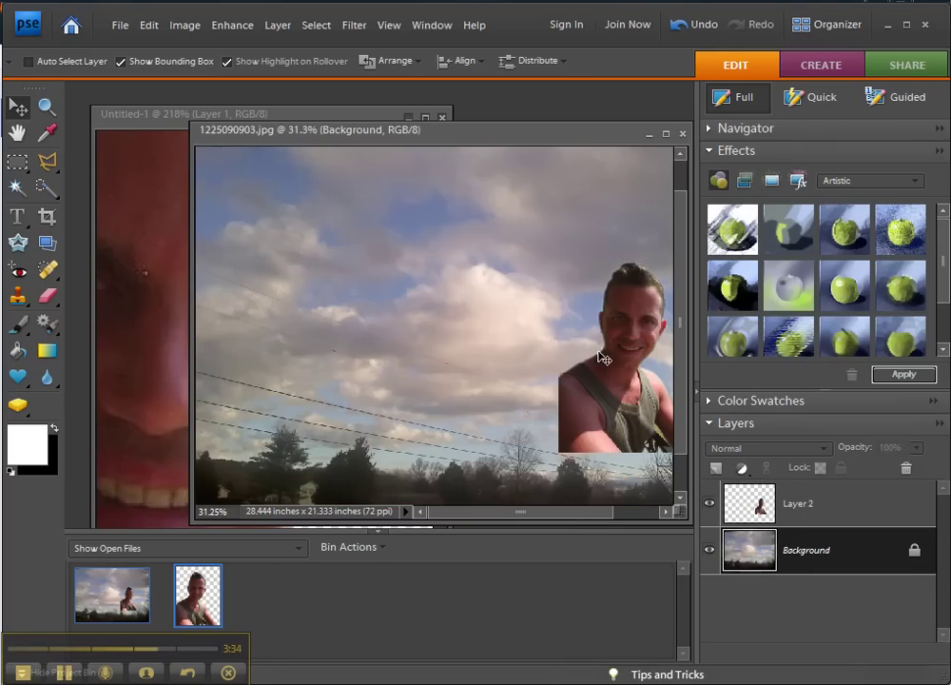
pyautogui.click(406, 326)
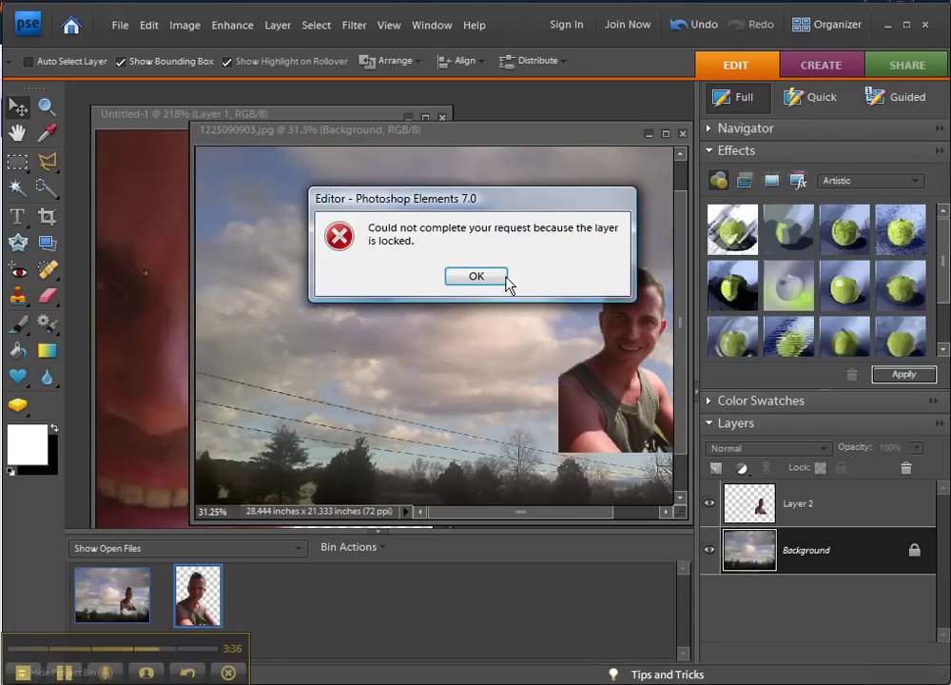
pyautogui.click(496, 277)
pyautogui.click(805, 511)
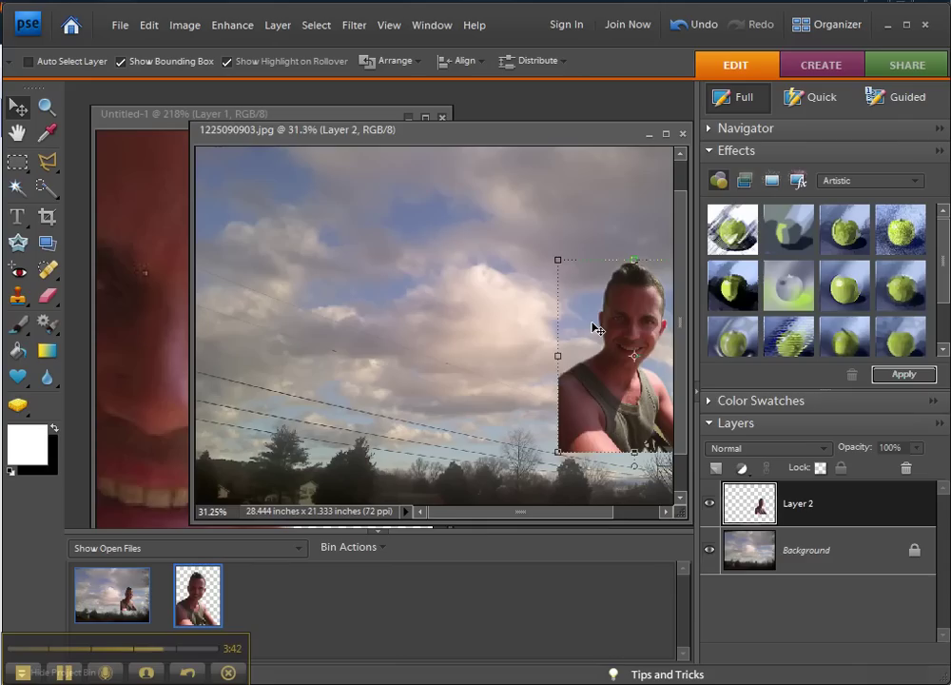
# - Scale the Layer 2 man to 201.3%, place him right of centre, and commit
pyautogui.moveTo(596, 328); pyautogui.dragTo(335, 265)
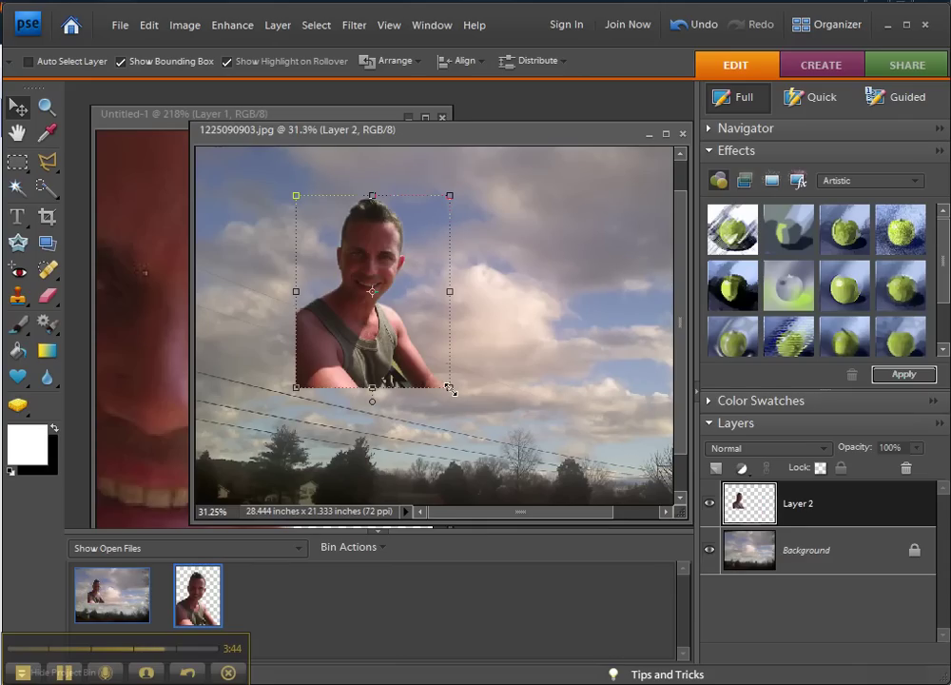
pyautogui.moveTo(550, 450); pyautogui.dragTo(657, 533)
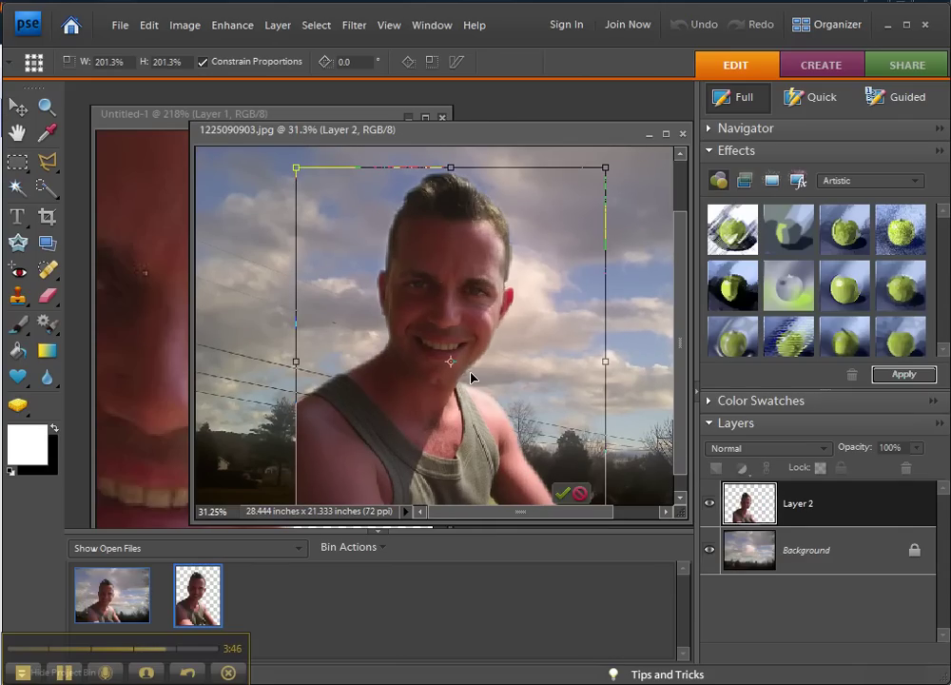
pyautogui.moveTo(469, 378); pyautogui.dragTo(471, 312)
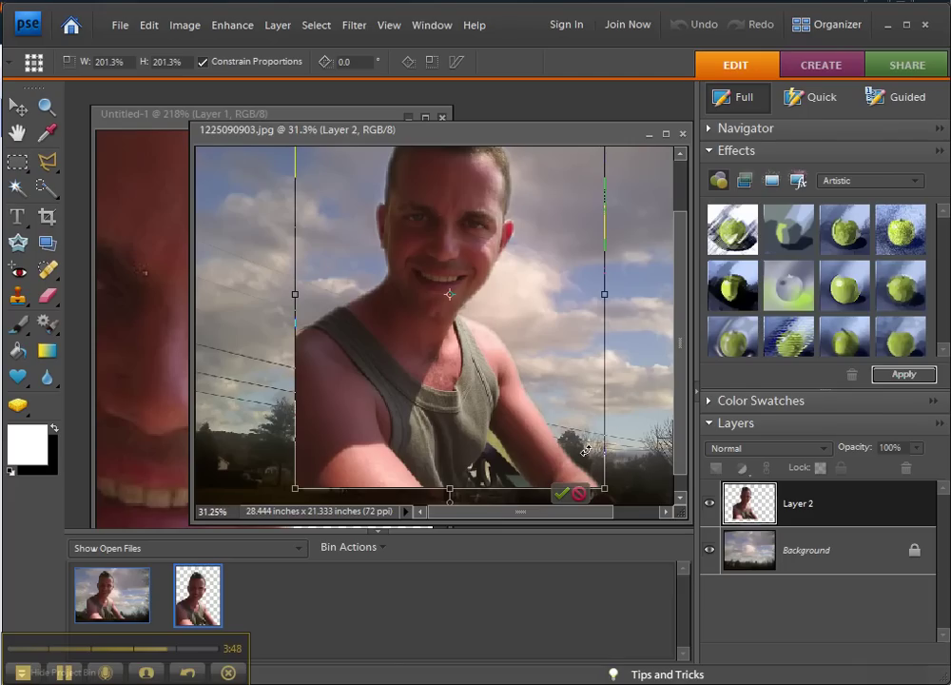
pyautogui.moveTo(524, 412); pyautogui.dragTo(571, 413)
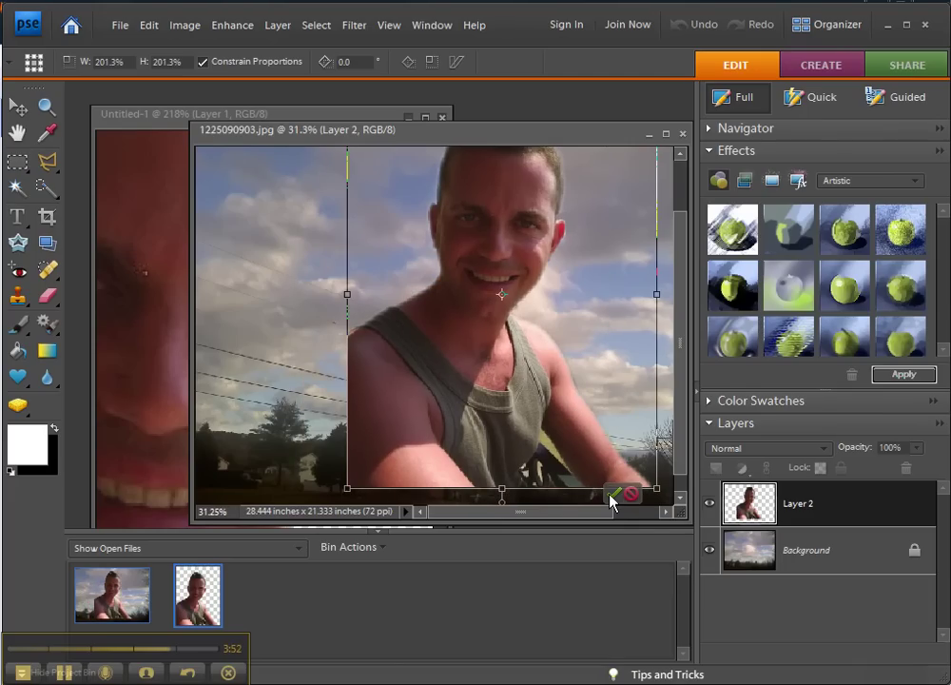
pyautogui.click(614, 495)
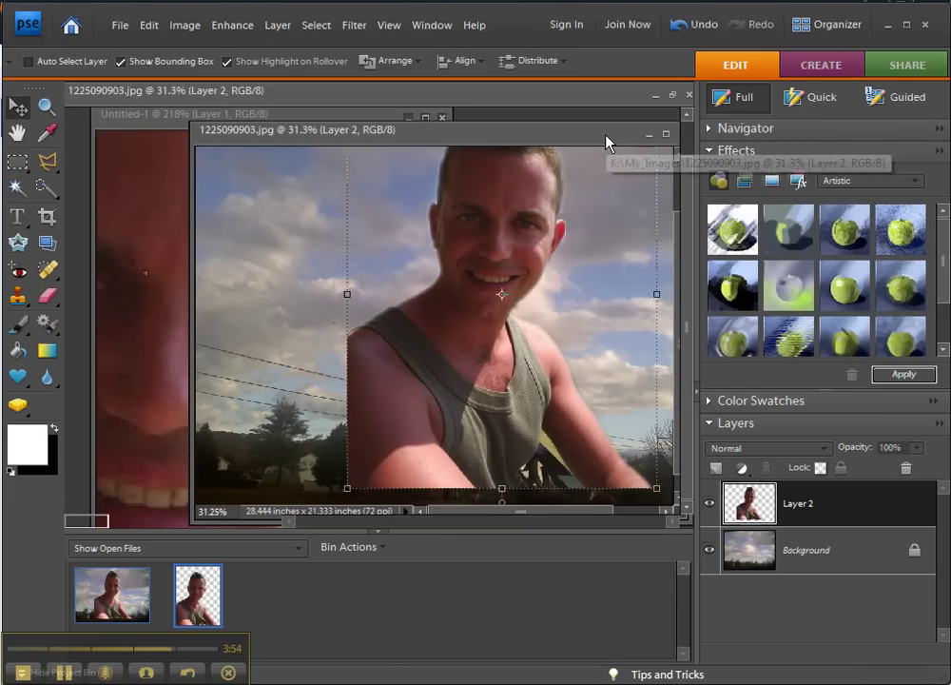
# - Maximize the sky photo window, then scale Layer 2's man to 109.2% and commit
pyautogui.doubleClick(606, 141)
pyautogui.moveTo(532, 477); pyautogui.dragTo(564, 514)
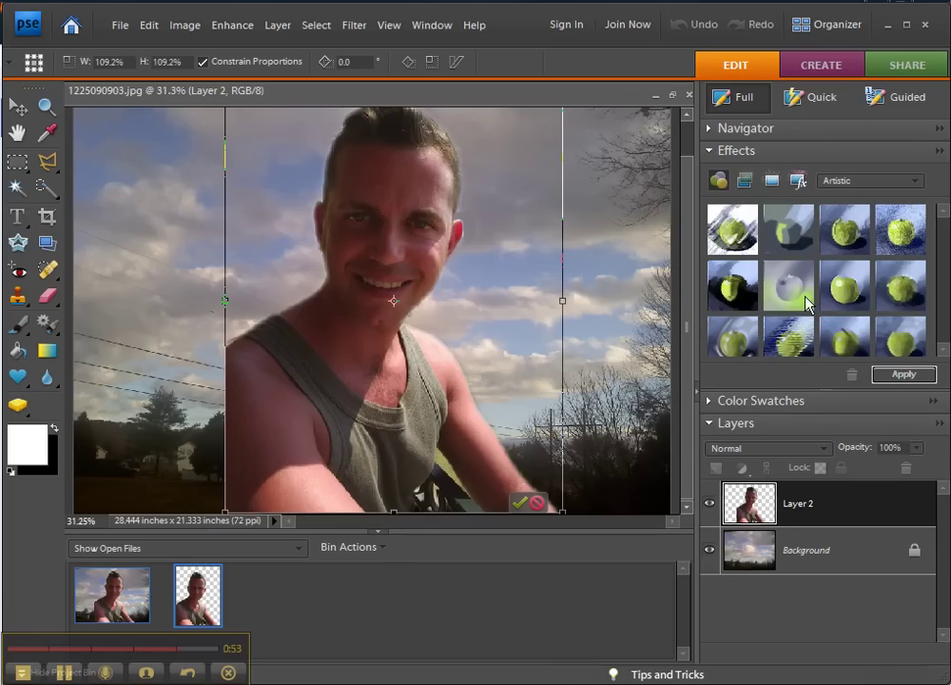
pyautogui.click(707, 401)
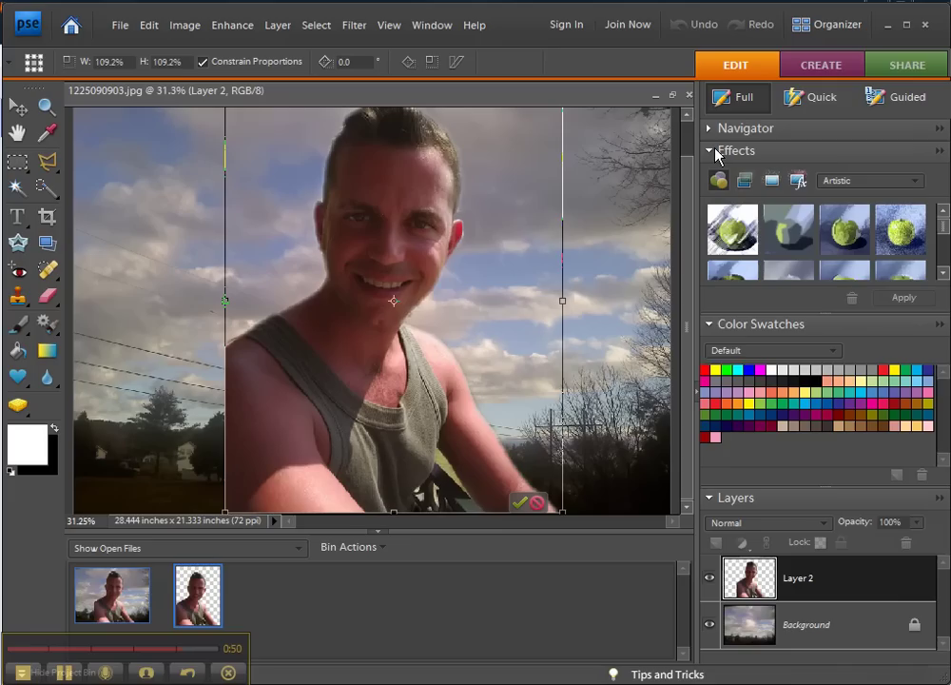
pyautogui.click(516, 500)
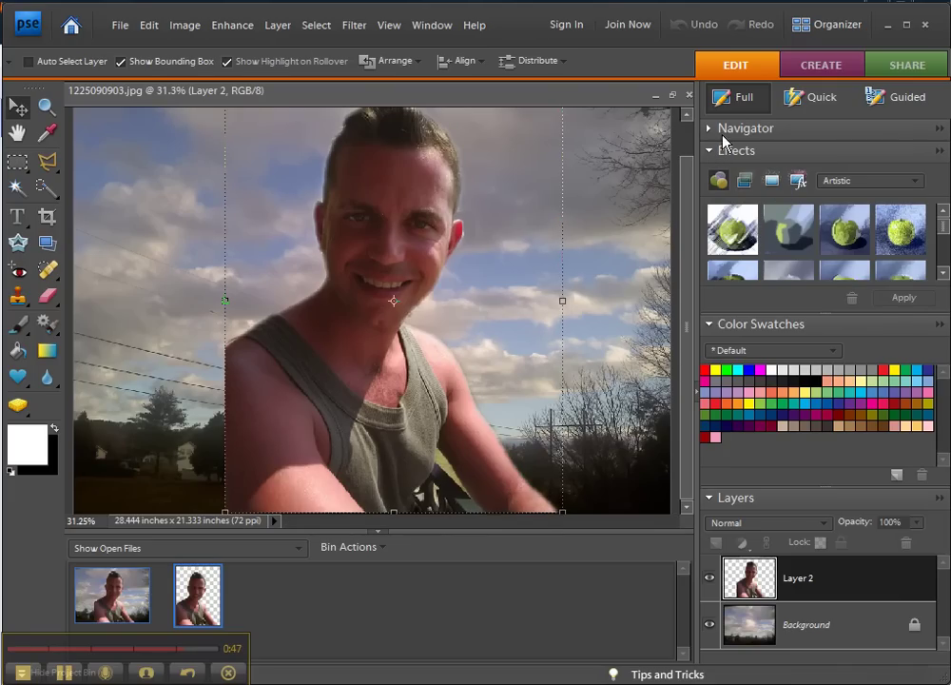
# - Collapse the Effects and Color Swatches panels and set Layer 2's opacity to 41%
pyautogui.click(712, 151)
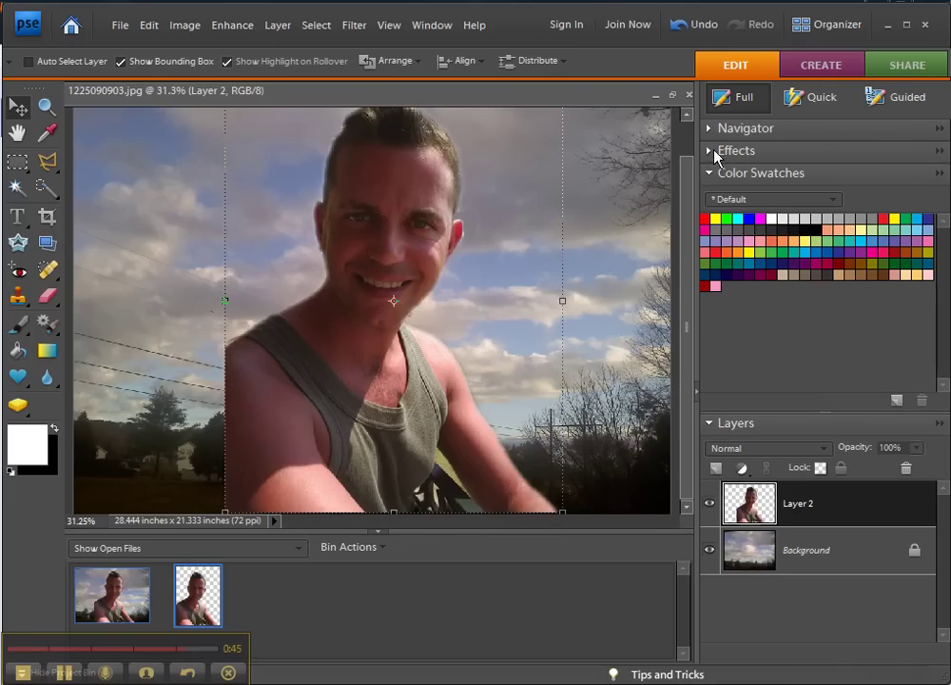
pyautogui.click(708, 174)
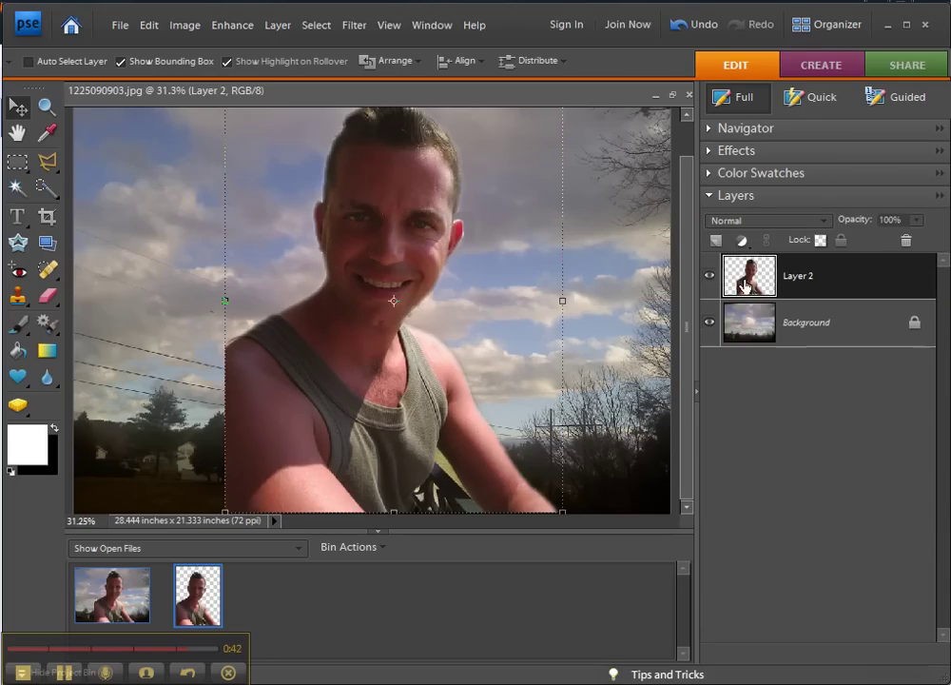
pyautogui.click(918, 221)
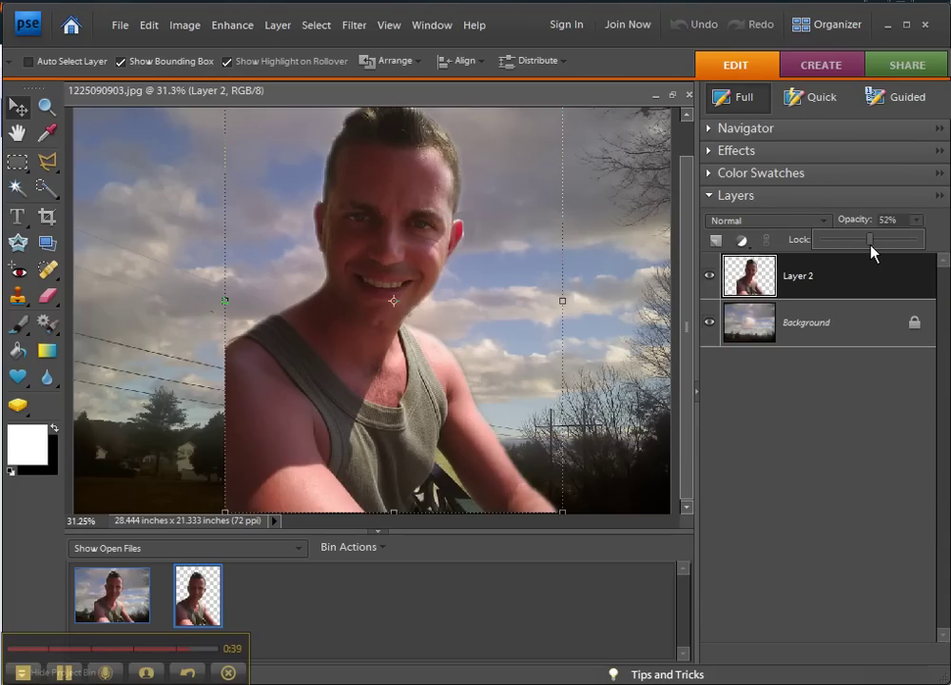
pyautogui.moveTo(870, 245); pyautogui.dragTo(861, 246)
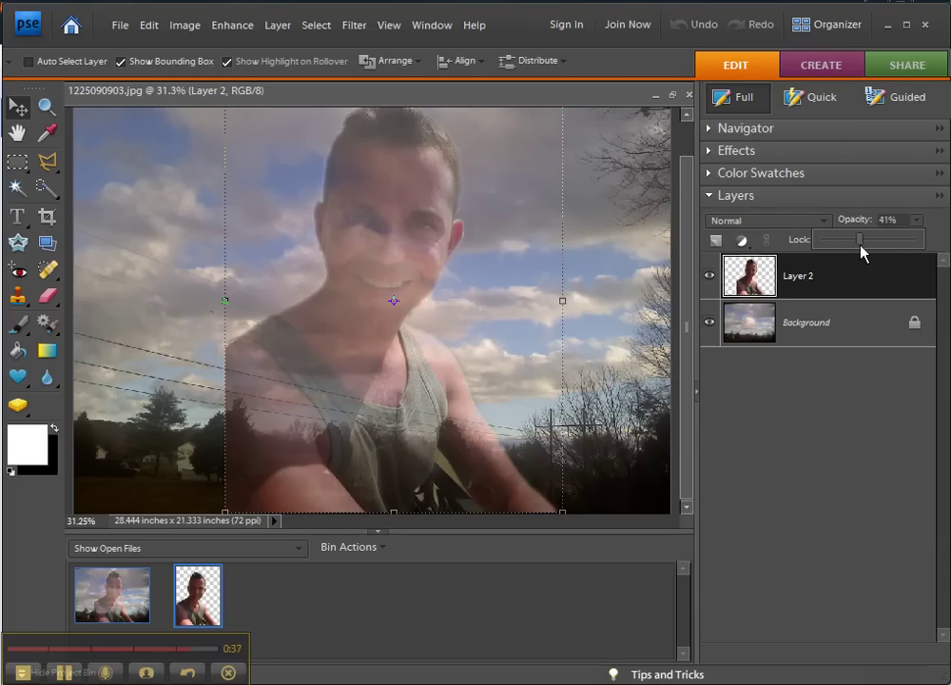